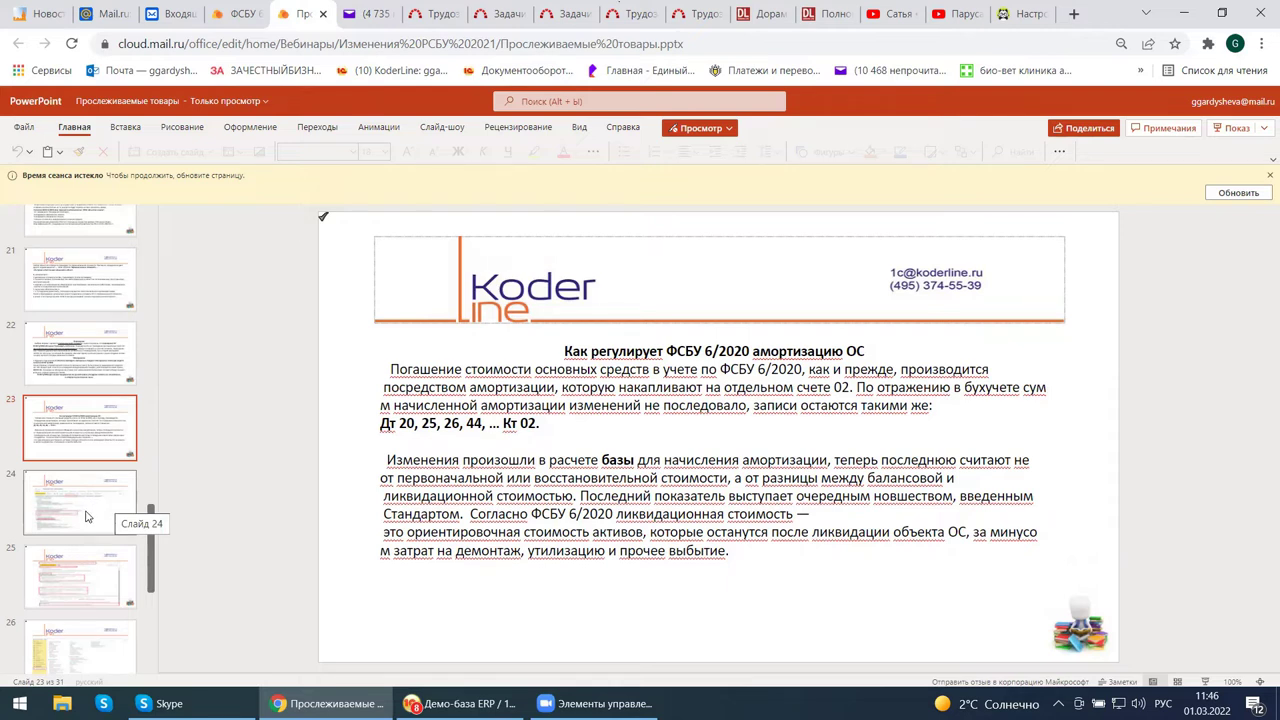
Show slide 24, then switch to 1C:ERP and open the accounting policy and taxes section of the Андромеда Плюс organization card.
{"action": "left_click", "coordinate": [85, 515]}
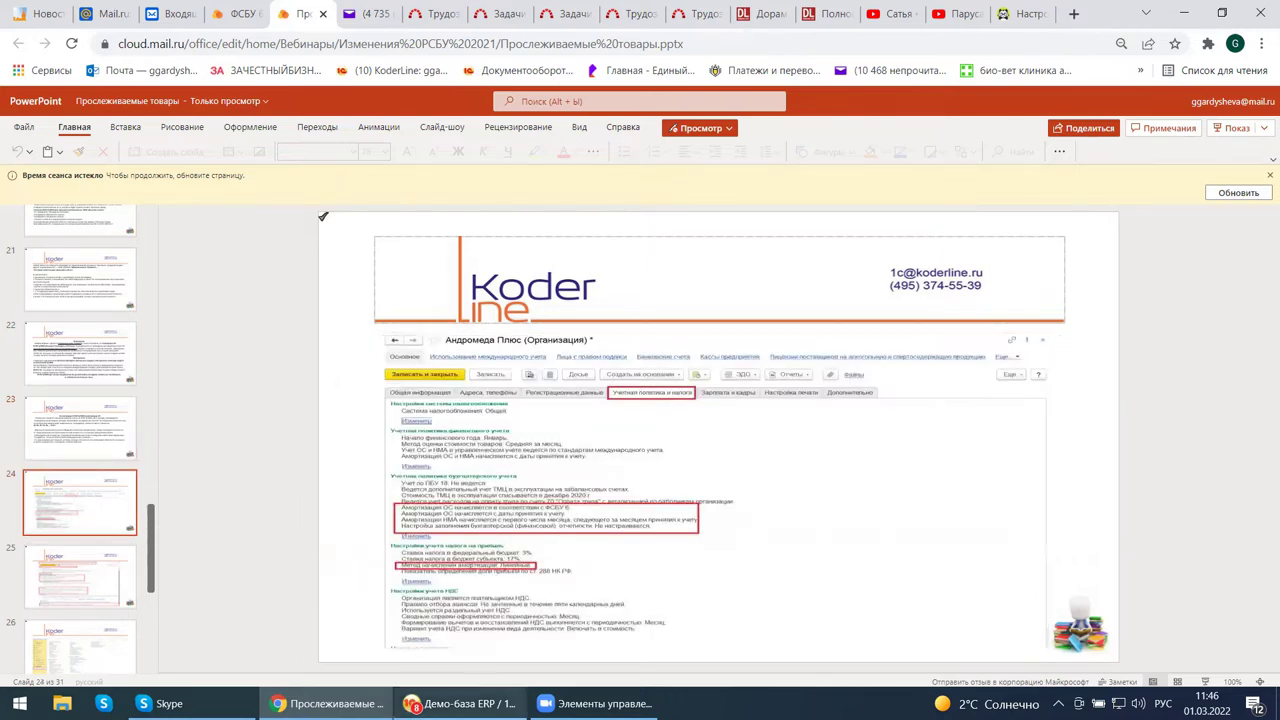
{"action": "left_click", "coordinate": [460, 703]}
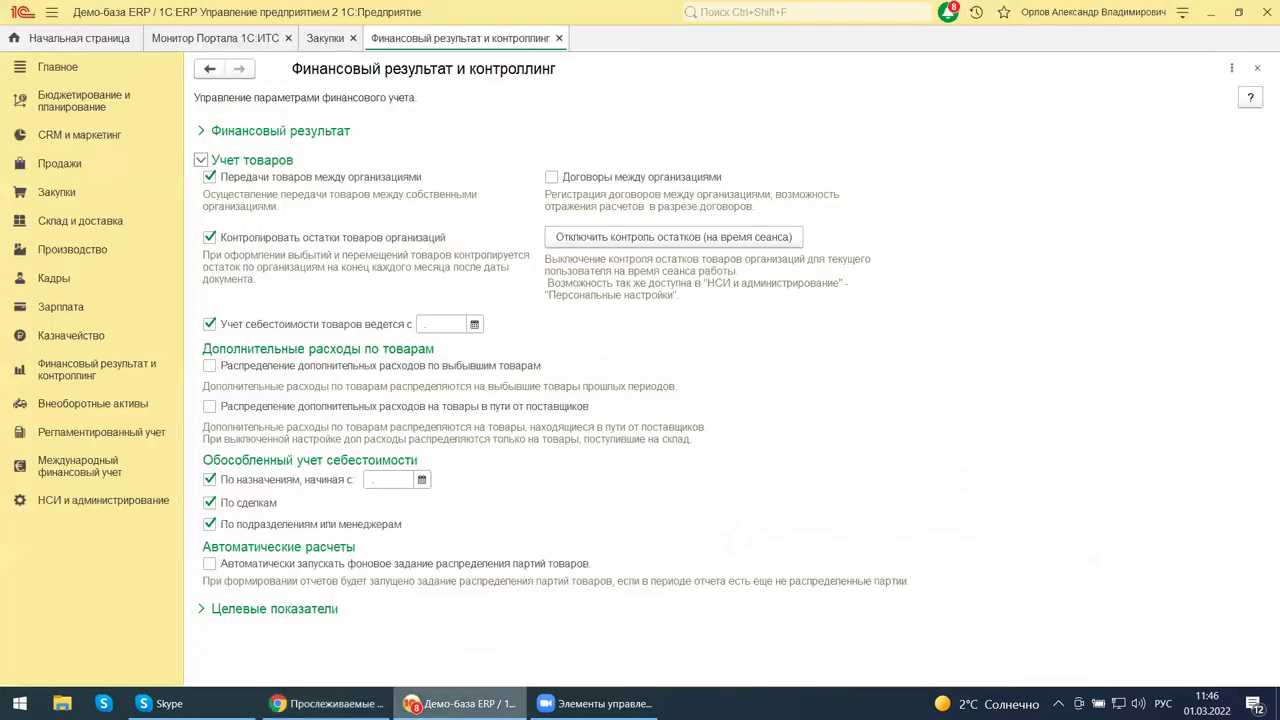
{"action": "left_click", "coordinate": [104, 500]}
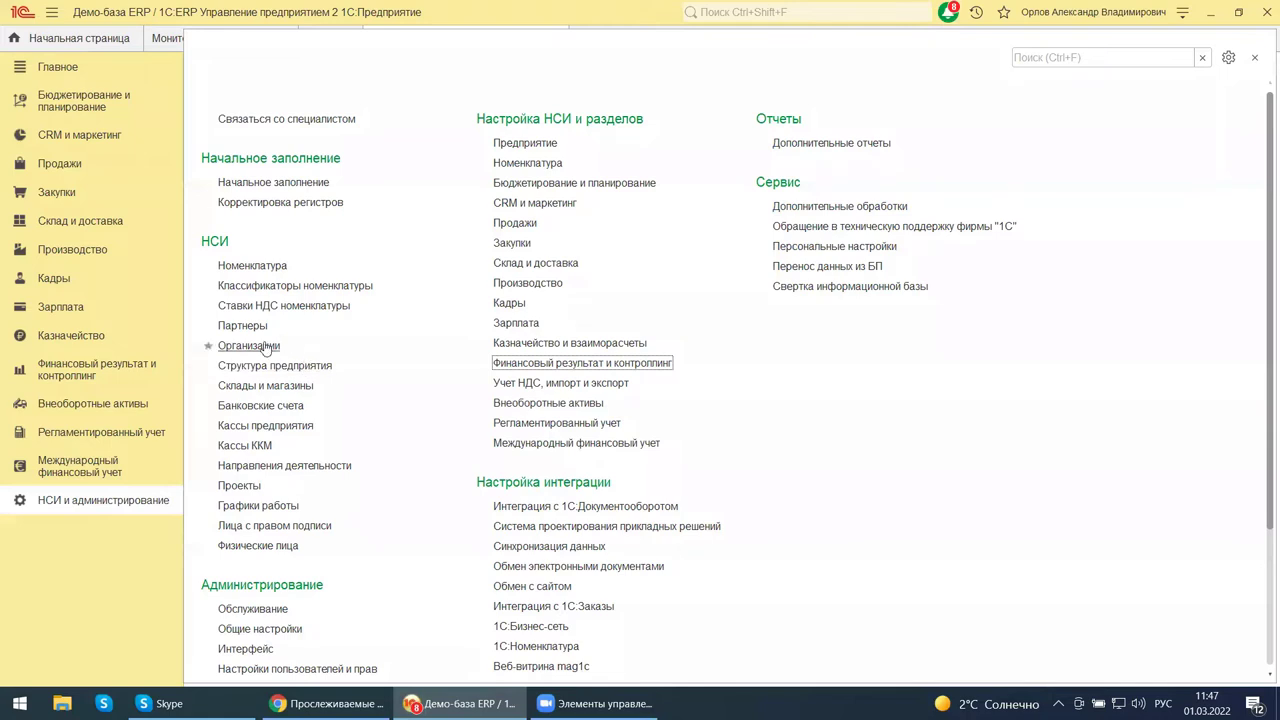
{"action": "left_click", "coordinate": [230, 347]}
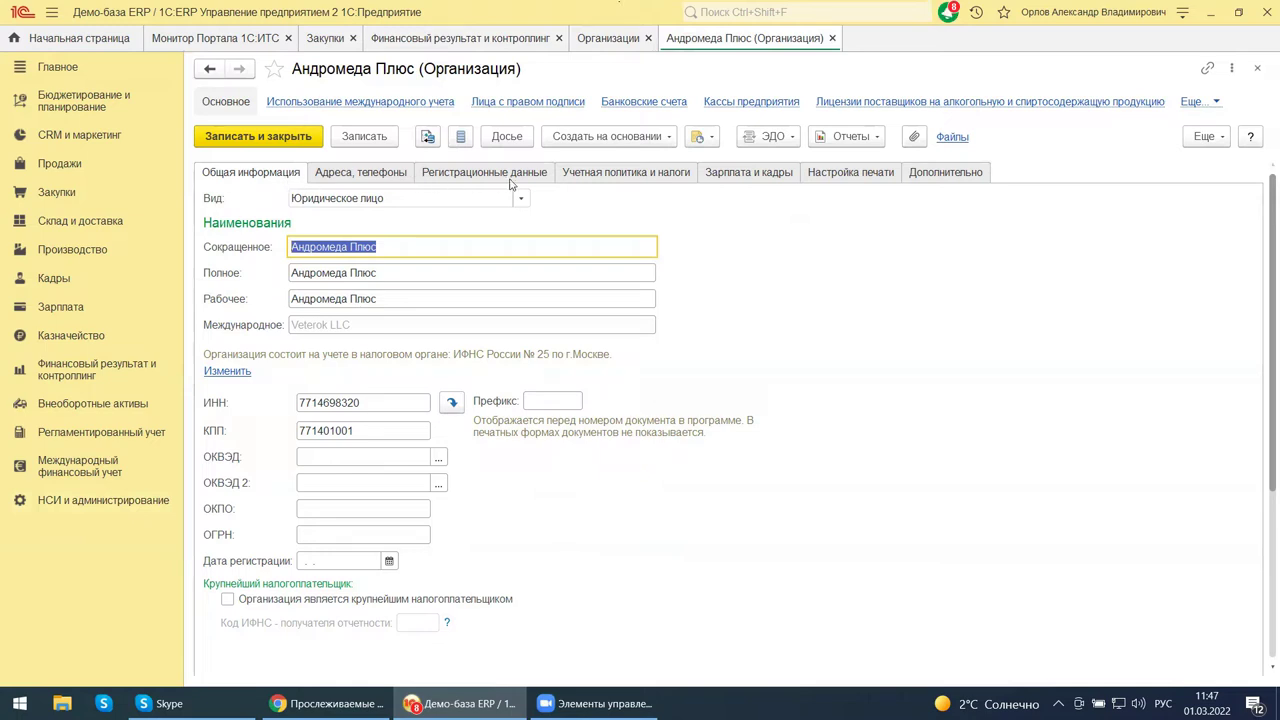
{"action": "left_click", "coordinate": [596, 174]}
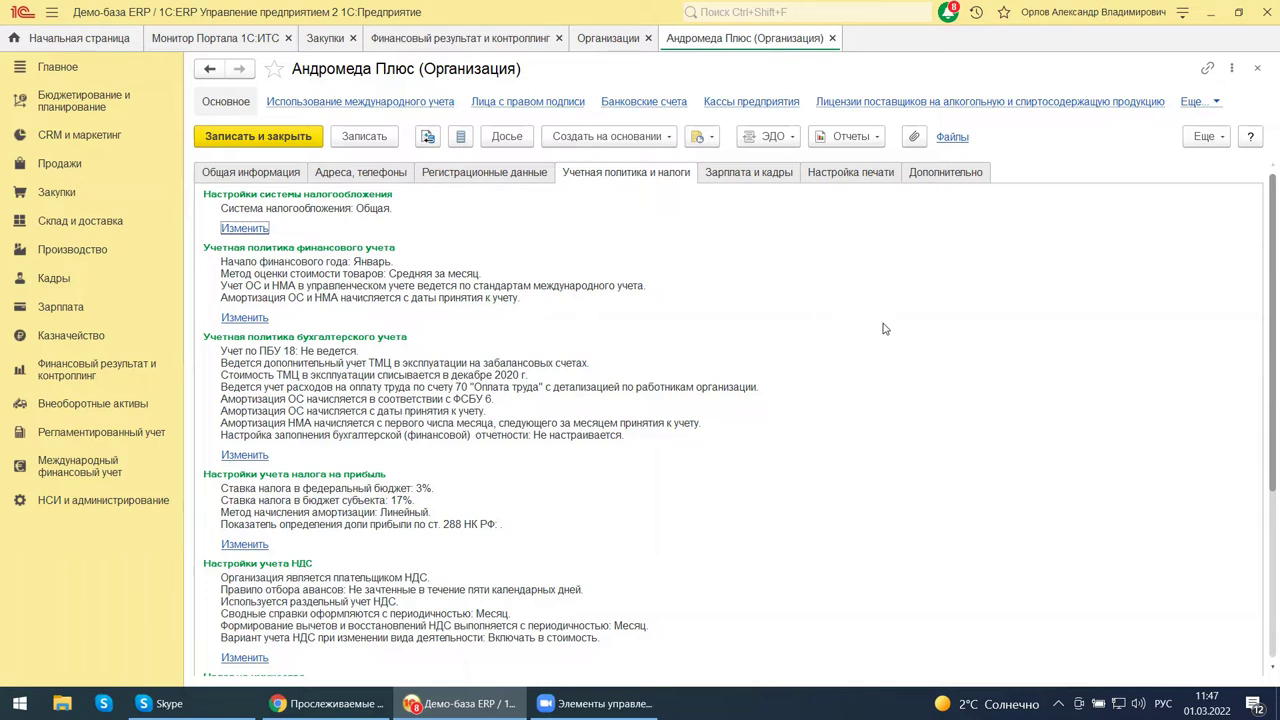
Check the platform and configuration version in the program information window and close it.
{"action": "left_click", "coordinate": [1184, 14]}
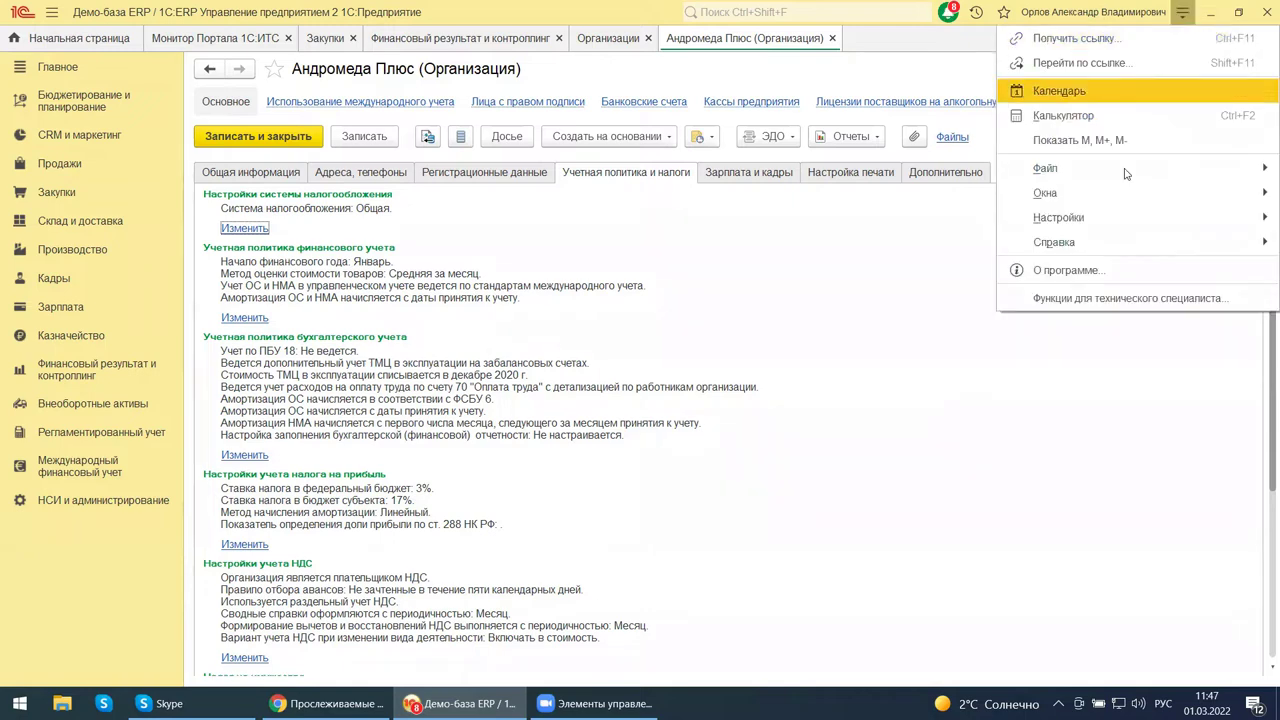
{"action": "left_click", "coordinate": [1070, 270]}
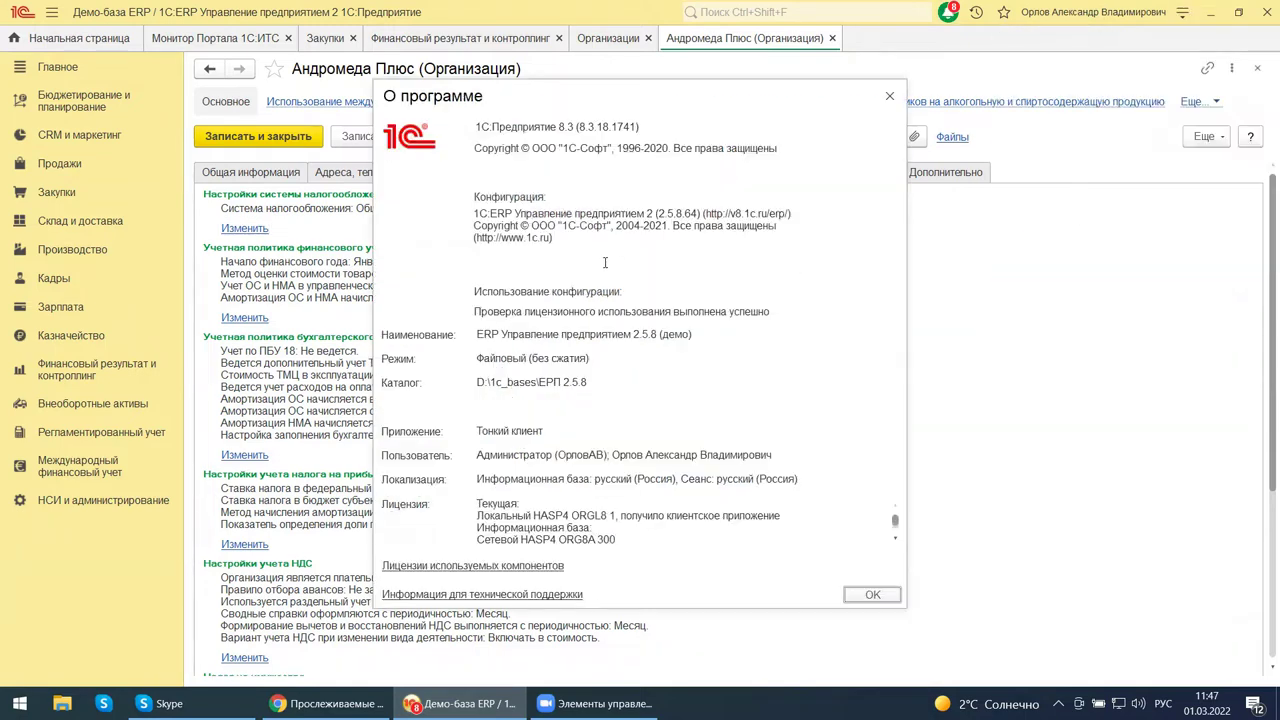
{"action": "left_click", "coordinate": [888, 97]}
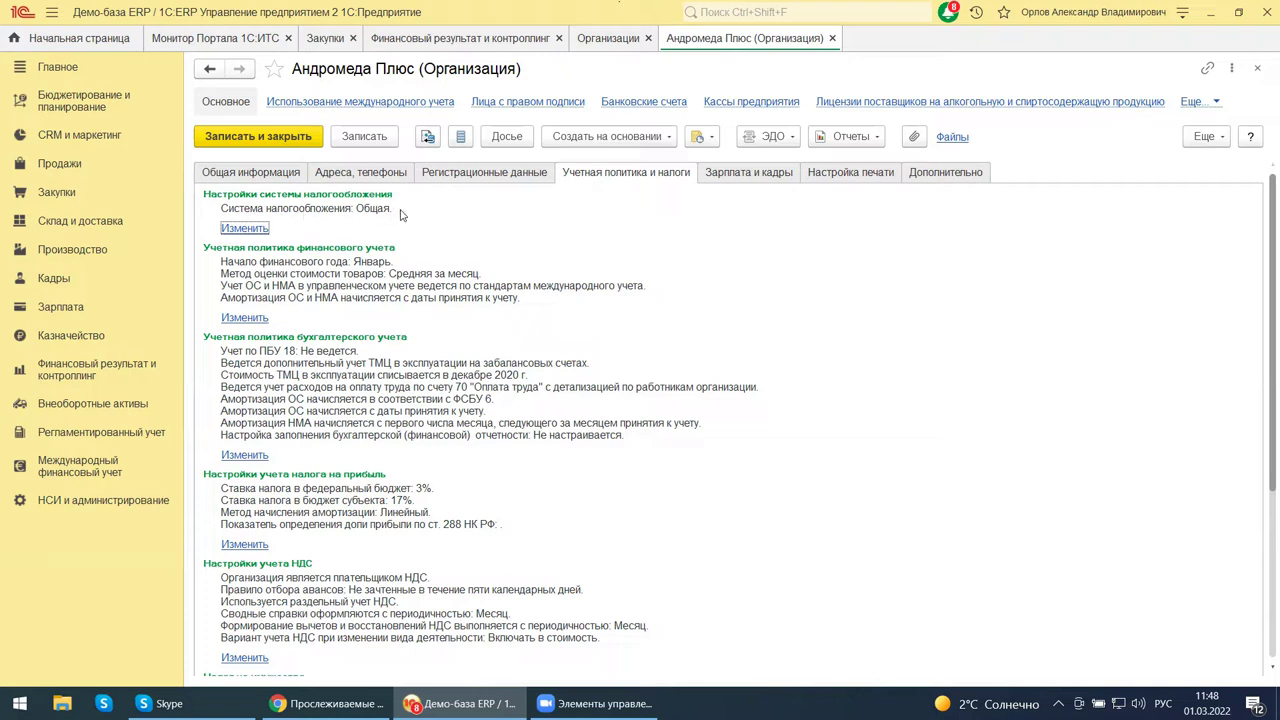
Review the organization's taxation system settings, close them without changes, and look through the remaining tax sections.
{"action": "left_click", "coordinate": [244, 228]}
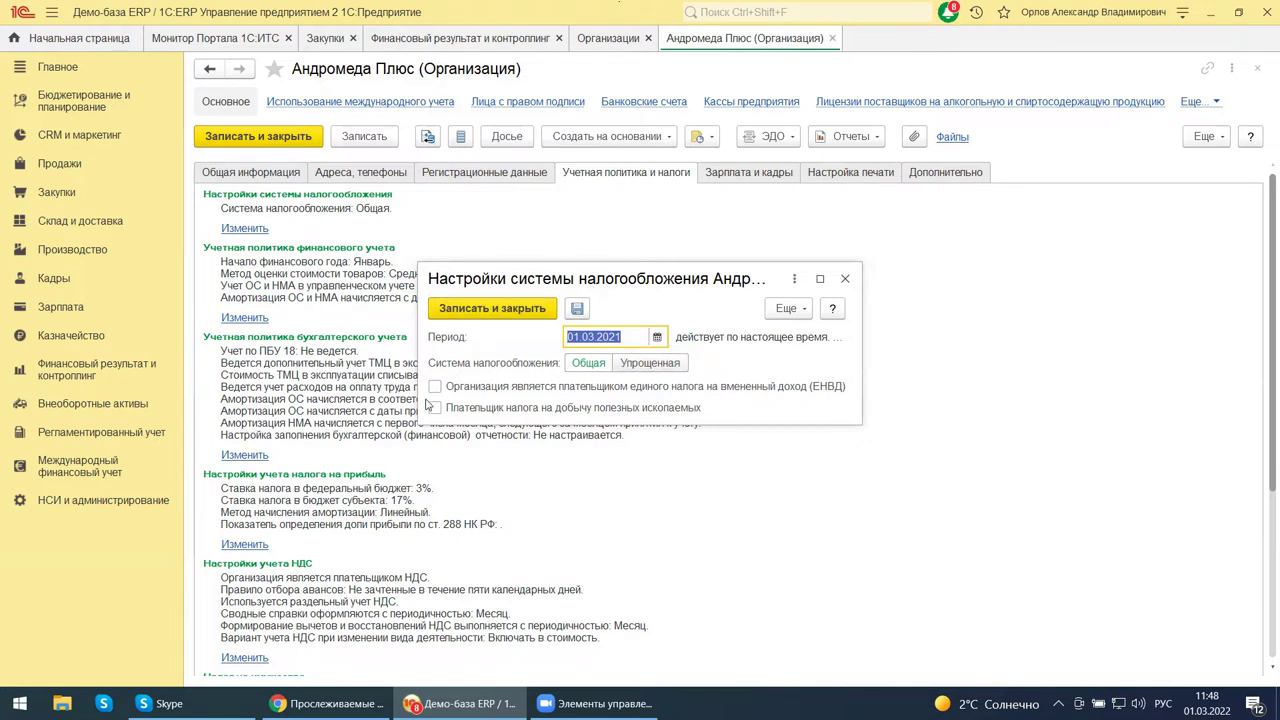
{"action": "left_click", "coordinate": [844, 279]}
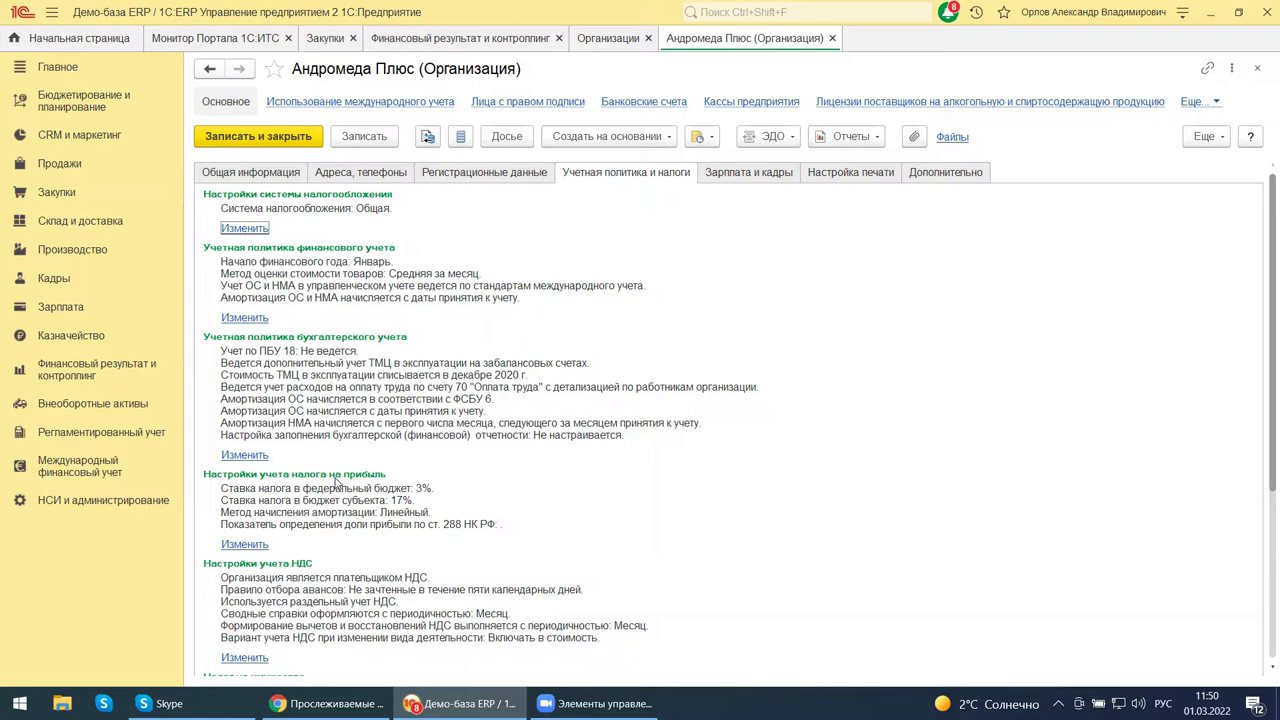
{"action": "scroll", "coordinate": [415, 489], "scroll_direction": "down", "scroll_amount": 5}
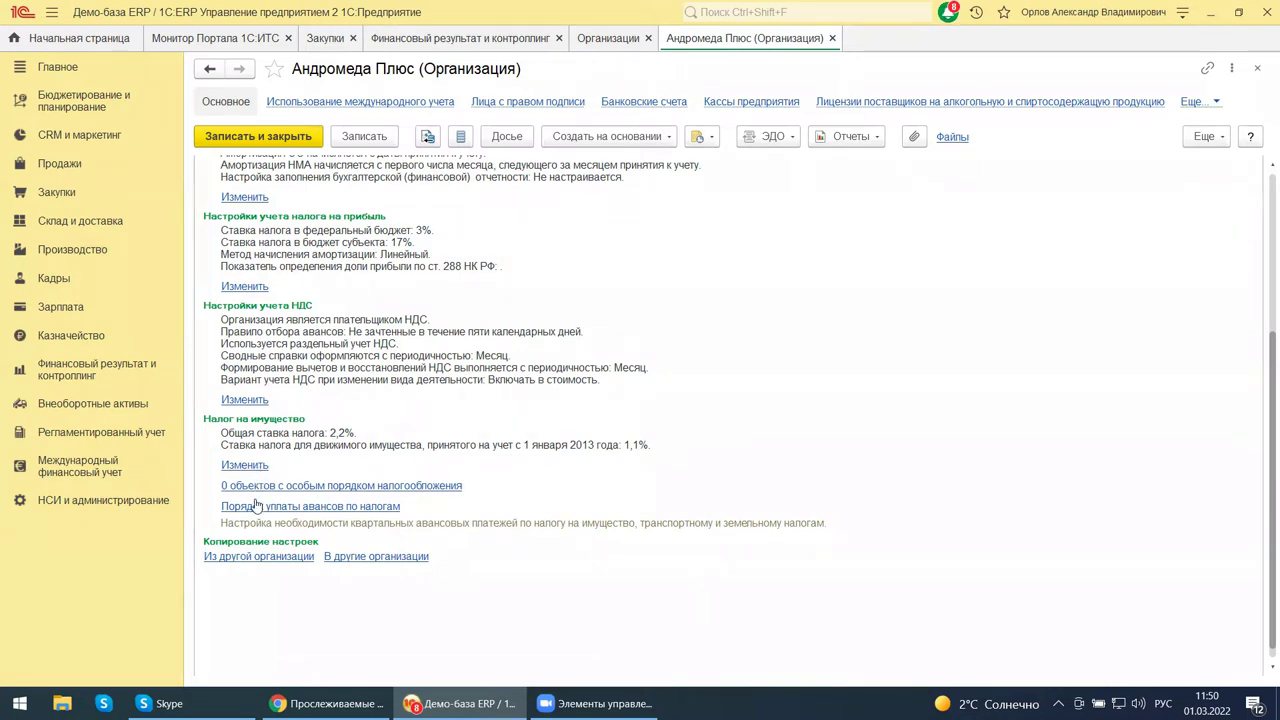
Switch to the browser presentation to consult slide 24 and return to the organization's accounting policy settings in 1C:ERP.
{"action": "mouse_move", "coordinate": [325, 703]}
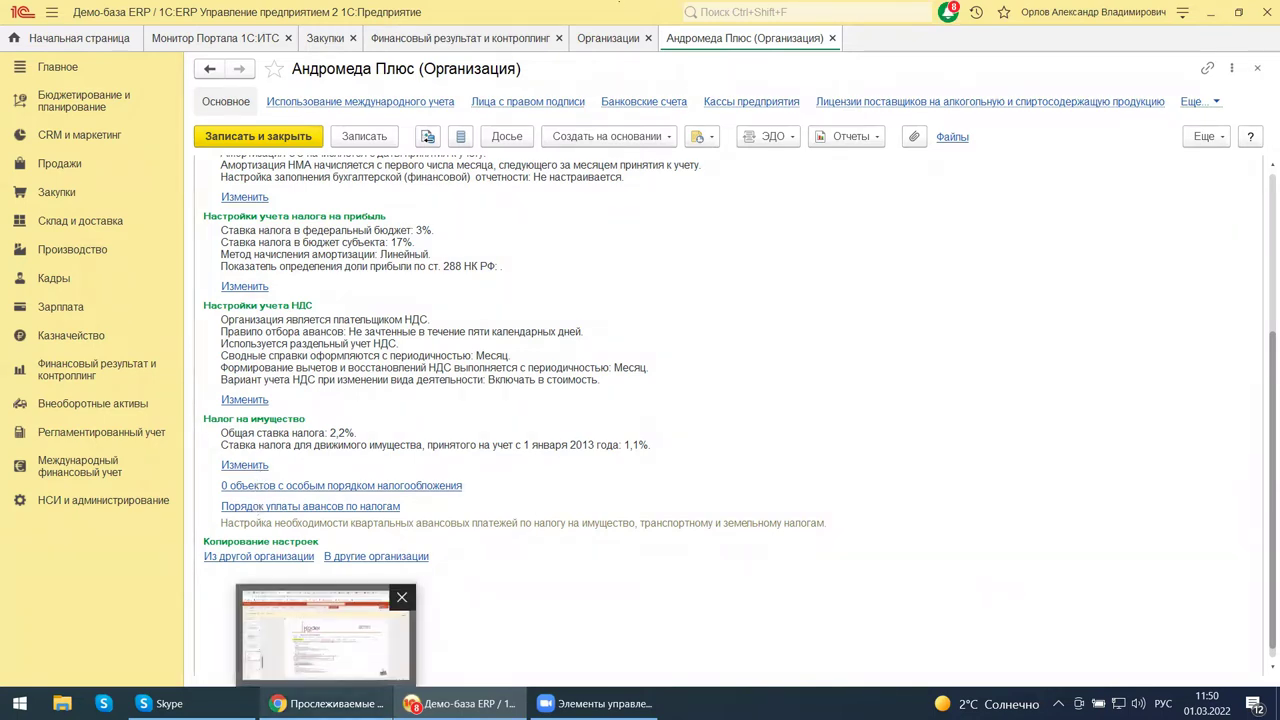
{"action": "left_click", "coordinate": [325, 703]}
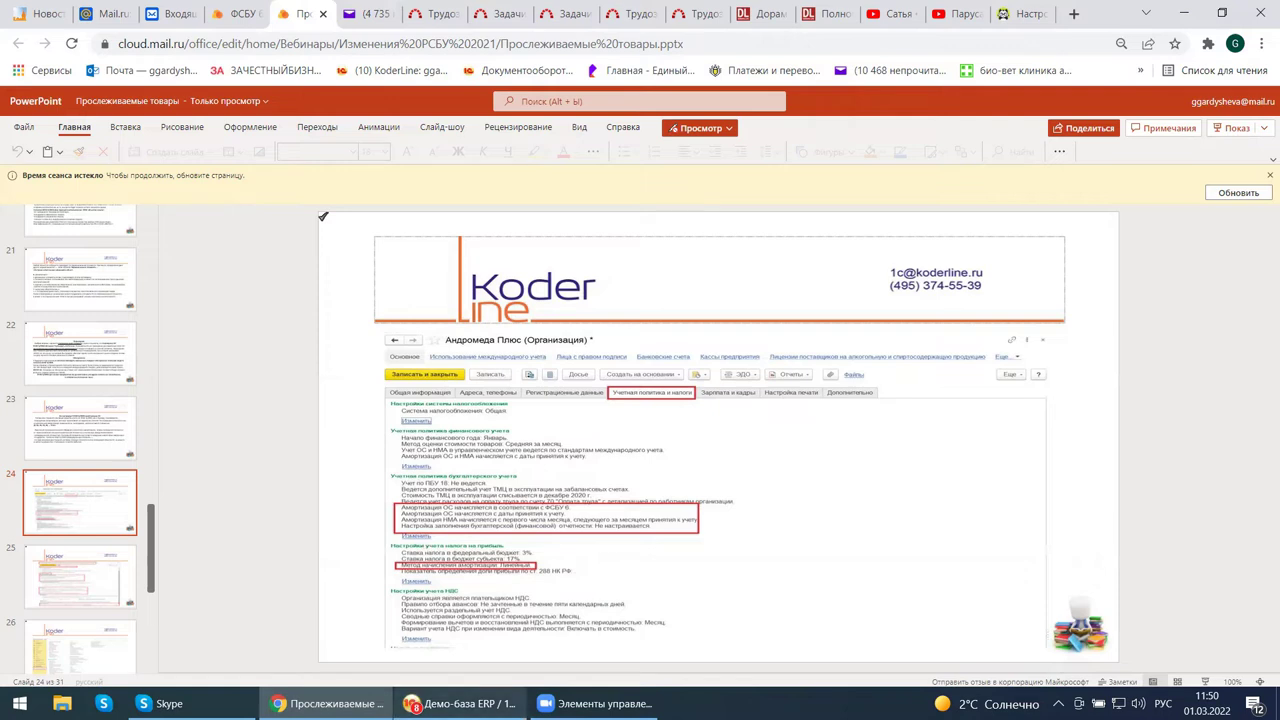
{"action": "mouse_move", "coordinate": [460, 703]}
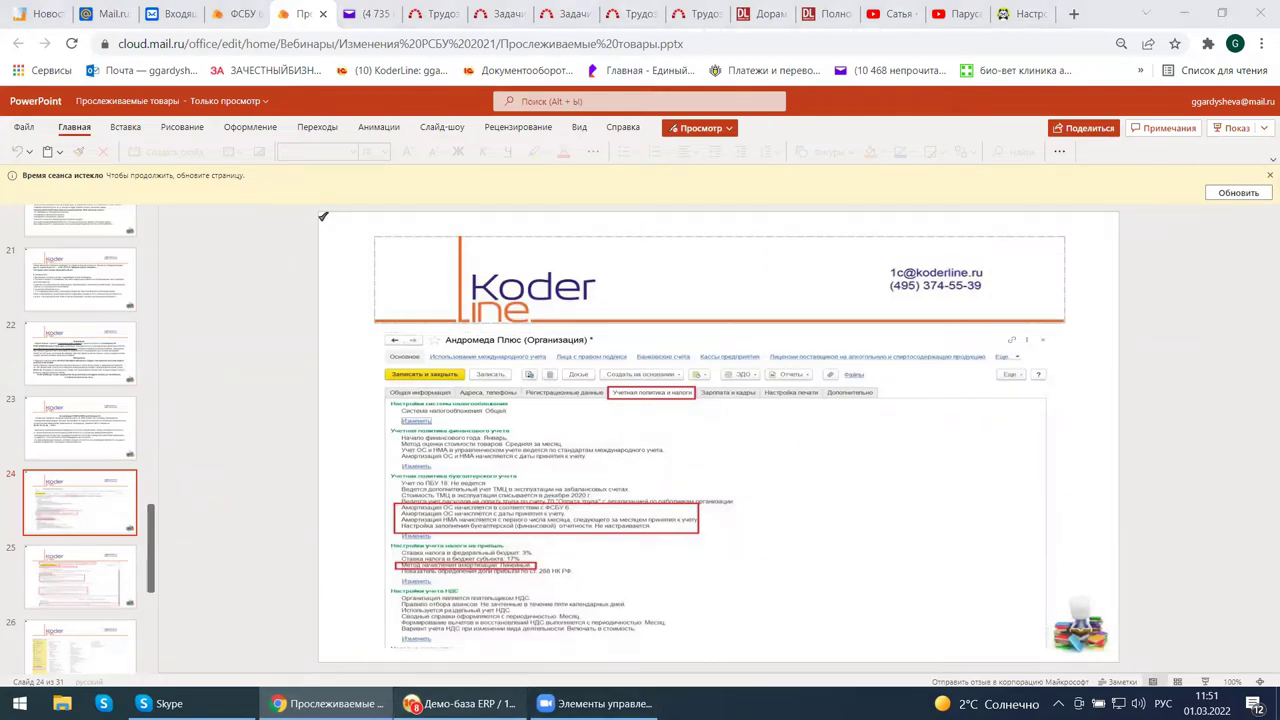
{"action": "left_click", "coordinate": [460, 703]}
{"action": "scroll", "coordinate": [275, 549], "scroll_direction": "up", "scroll_amount": 3}
{"action": "scroll", "coordinate": [275, 549], "scroll_direction": "up", "scroll_amount": 2}
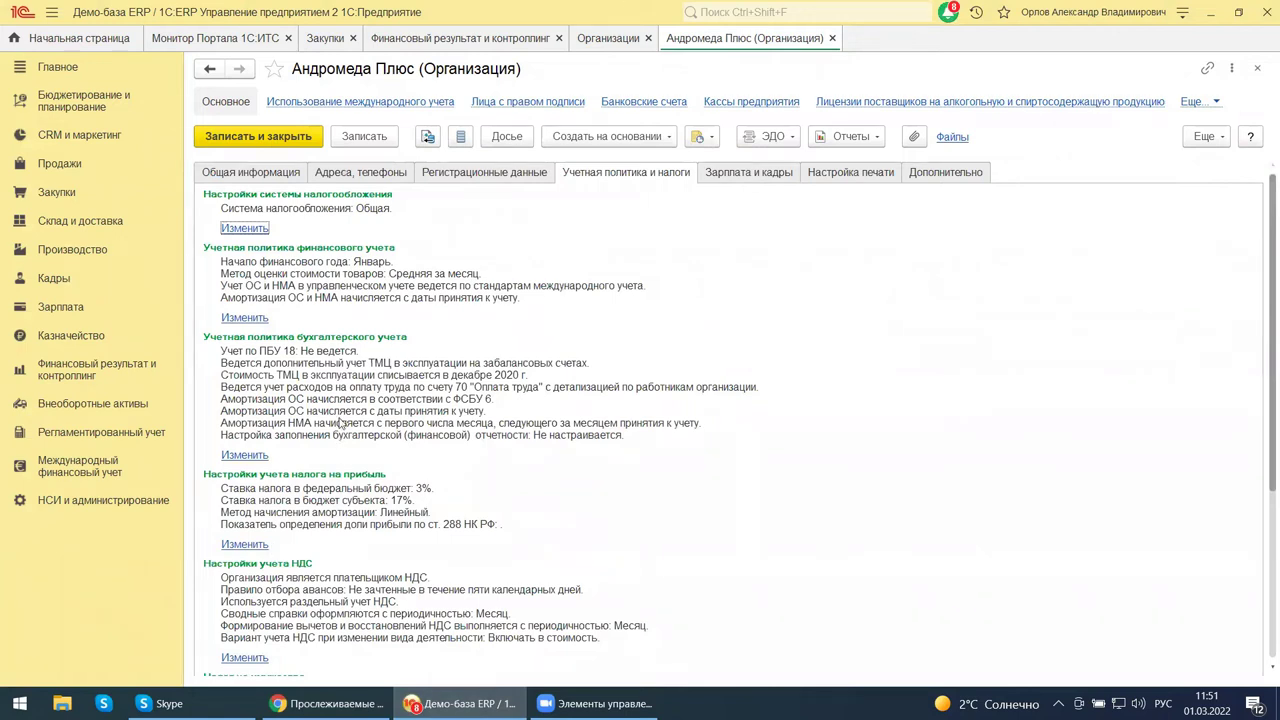
Open the organization's bookkeeping accounting policy and examine its fixed assets, intangible assets, inventory, settlements, payroll and reporting options.
{"action": "left_click", "coordinate": [240, 456]}
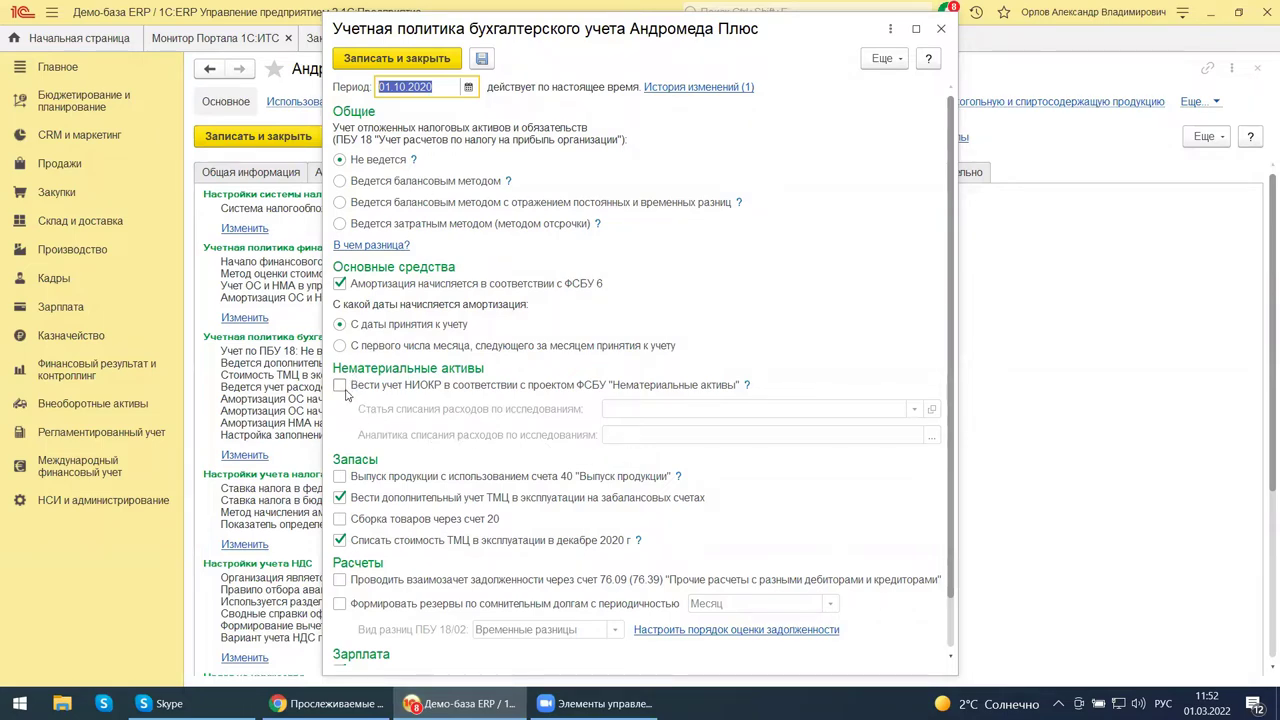
{"action": "scroll", "coordinate": [345, 393], "scroll_direction": "down", "scroll_amount": 1}
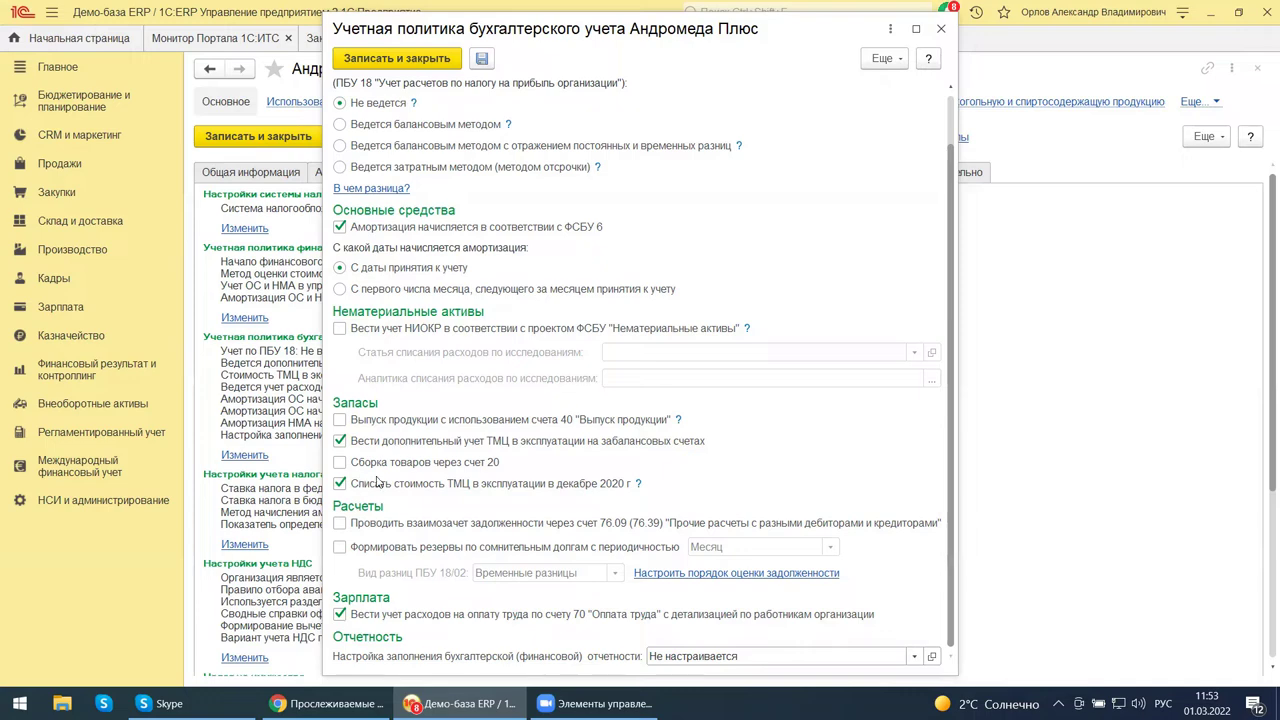
{"action": "scroll", "coordinate": [630, 445], "scroll_direction": "up", "scroll_amount": 1}
{"action": "scroll", "coordinate": [636, 443], "scroll_direction": "down", "scroll_amount": 1}
{"action": "mouse_move", "coordinate": [339, 524]}
{"action": "mouse_move", "coordinate": [367, 617]}
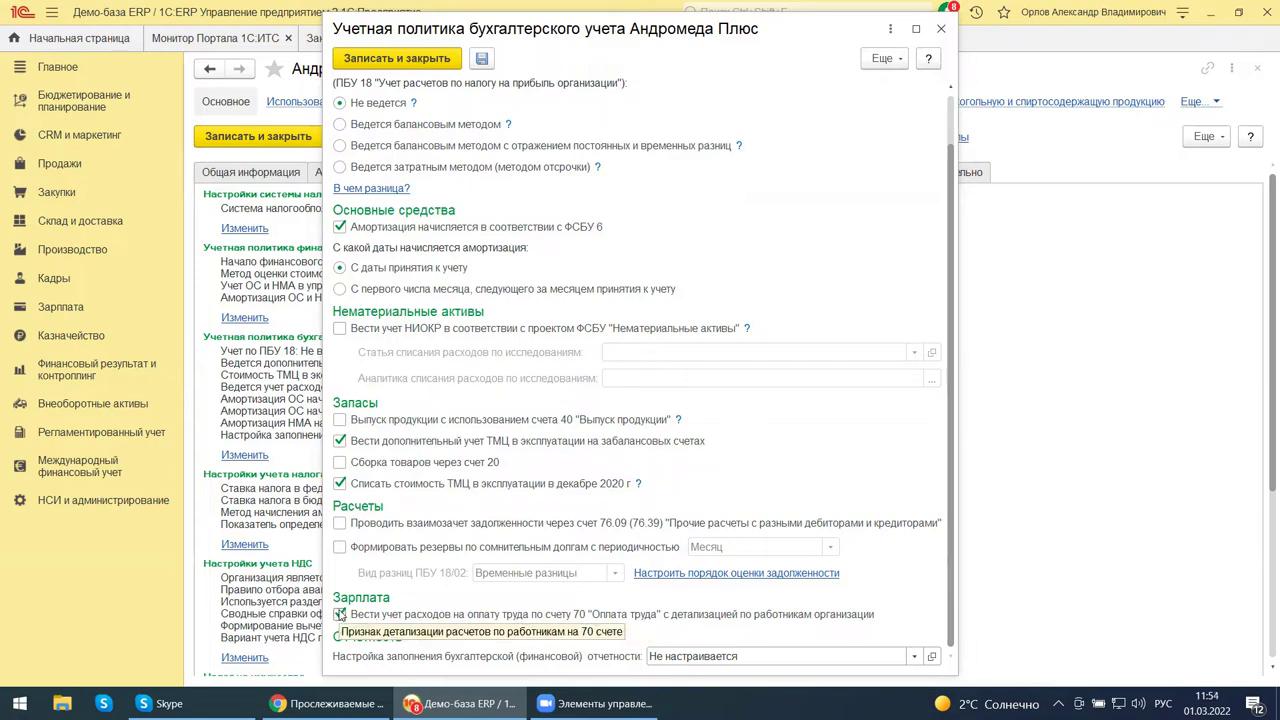
{"action": "scroll", "coordinate": [340, 614], "scroll_direction": "up", "scroll_amount": 1}
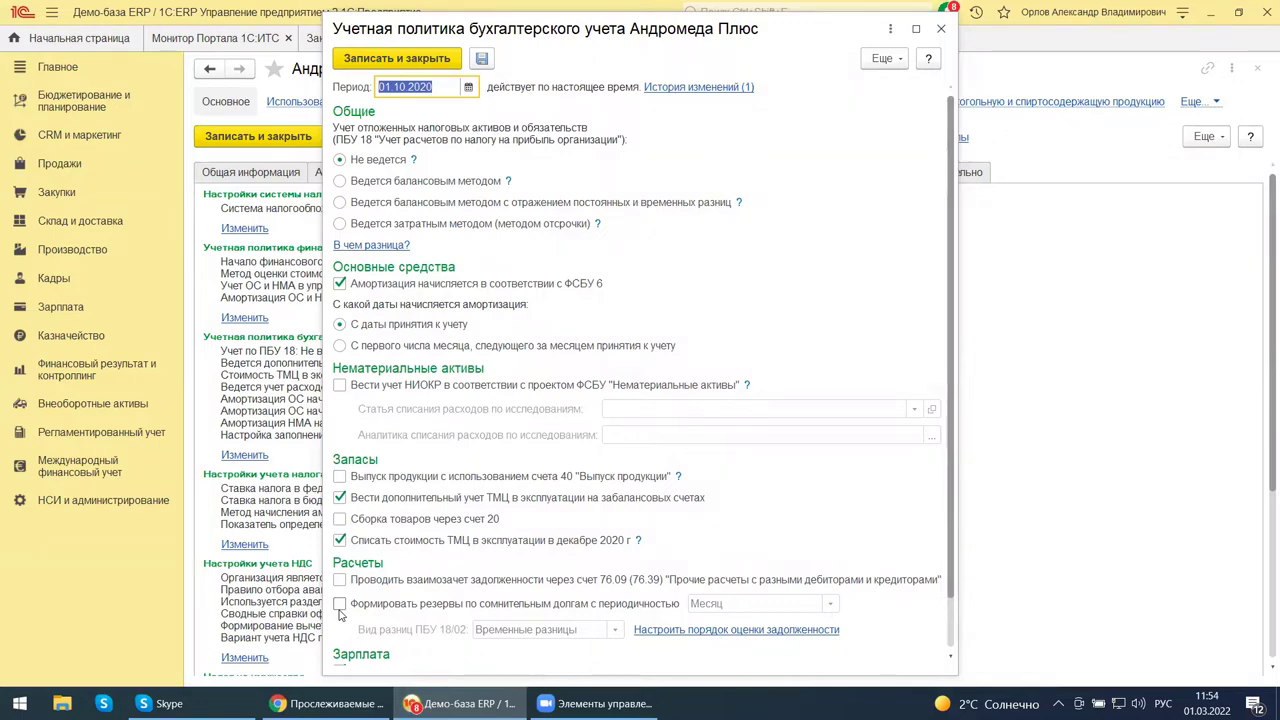
{"action": "scroll", "coordinate": [340, 612], "scroll_direction": "down", "scroll_amount": 1}
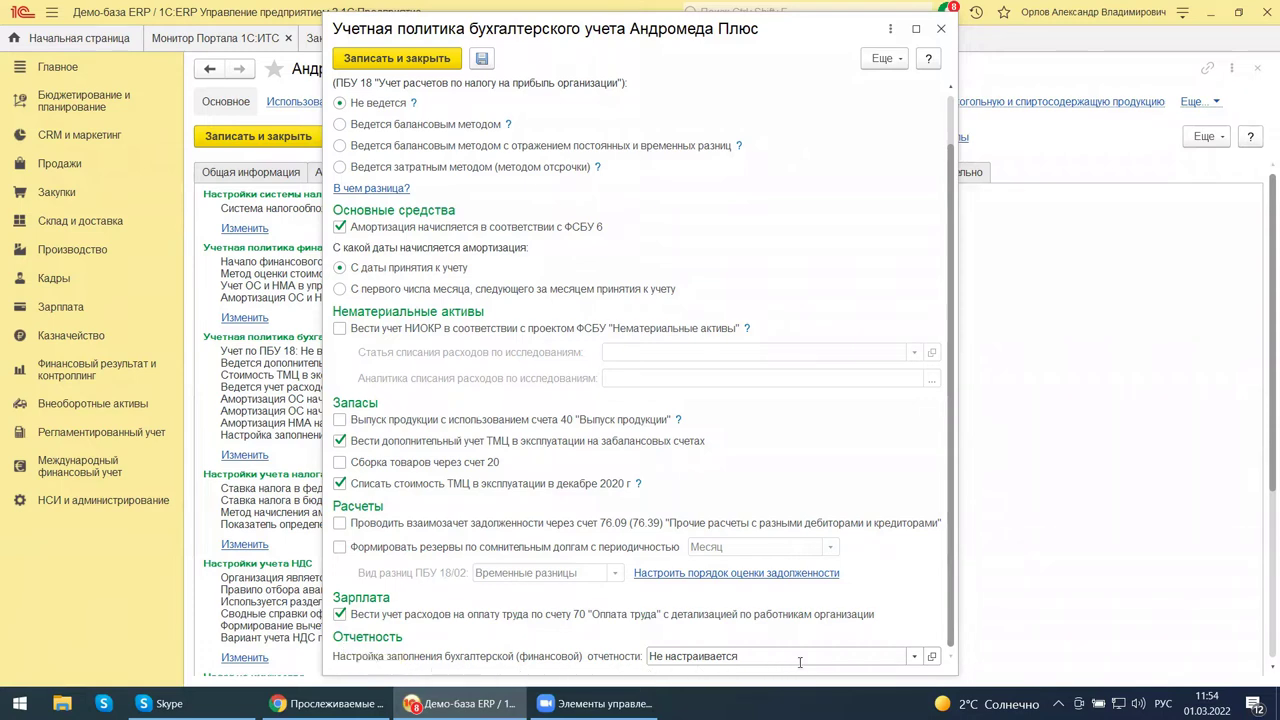
View the list of accounting statement filling settings and the blank form for a new one, then close everything including the bookkeeping policy.
{"action": "left_click", "coordinate": [916, 657]}
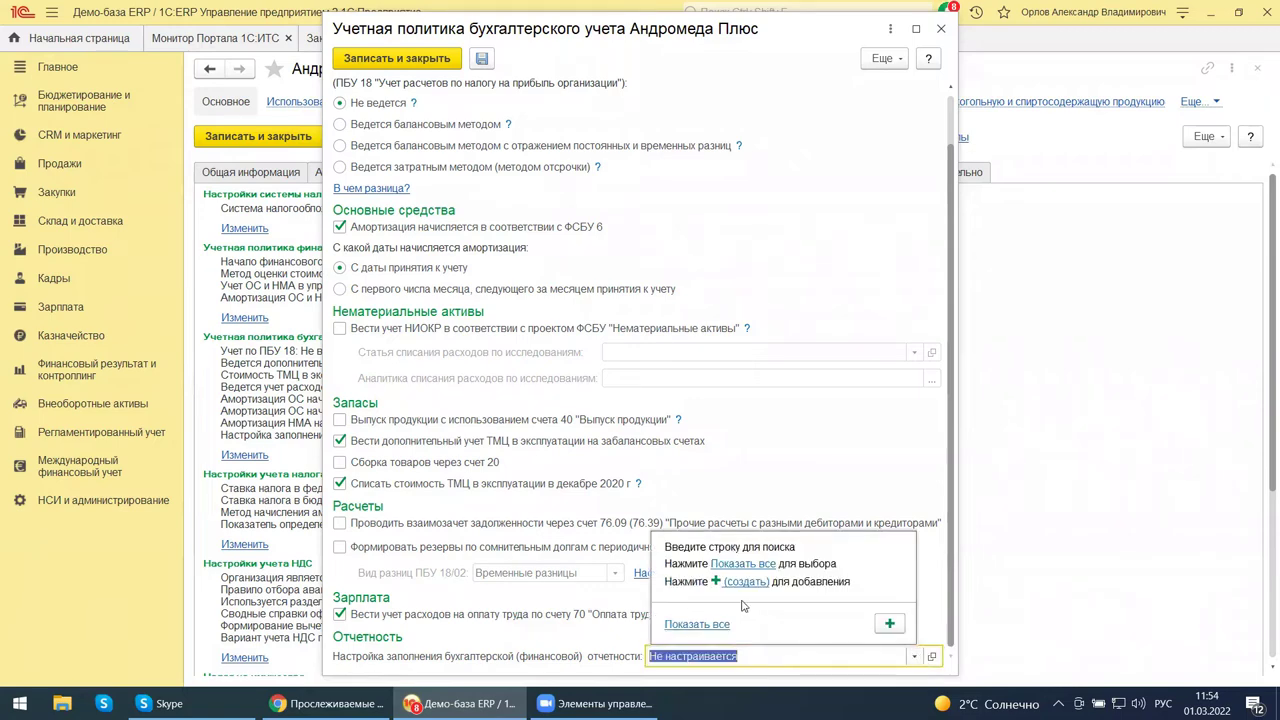
{"action": "left_click", "coordinate": [707, 623]}
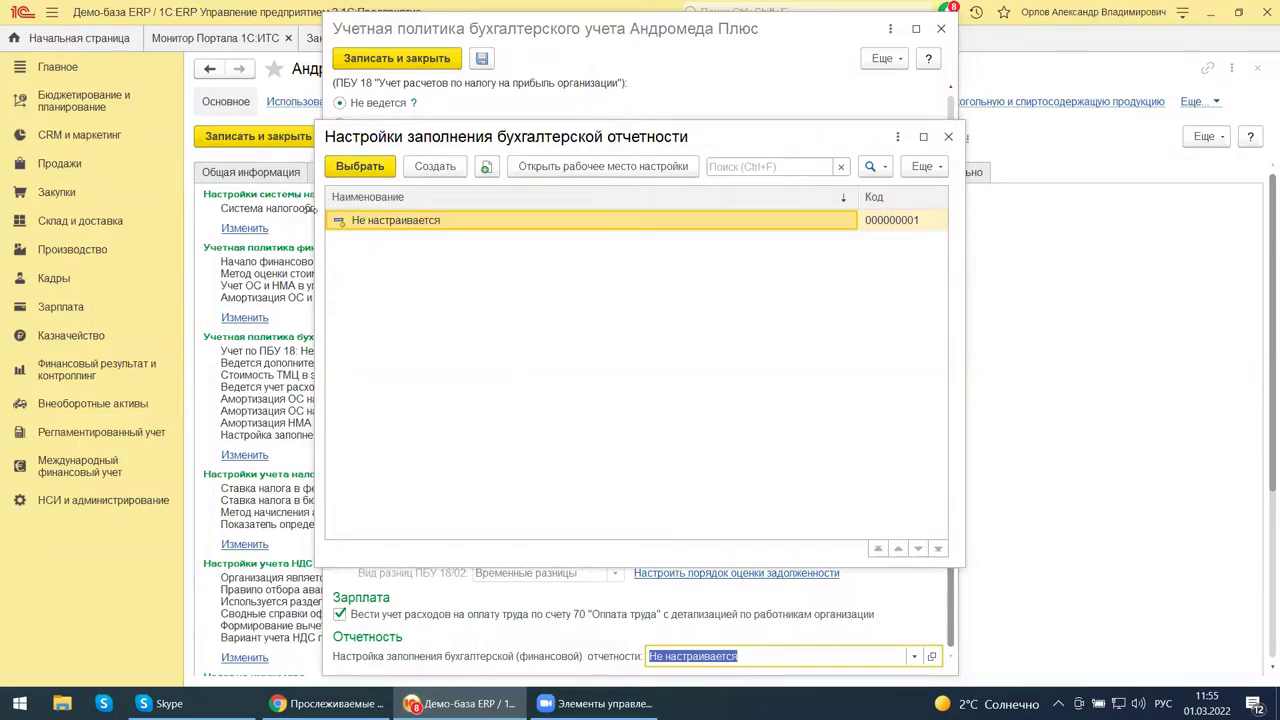
{"action": "left_click", "coordinate": [430, 165]}
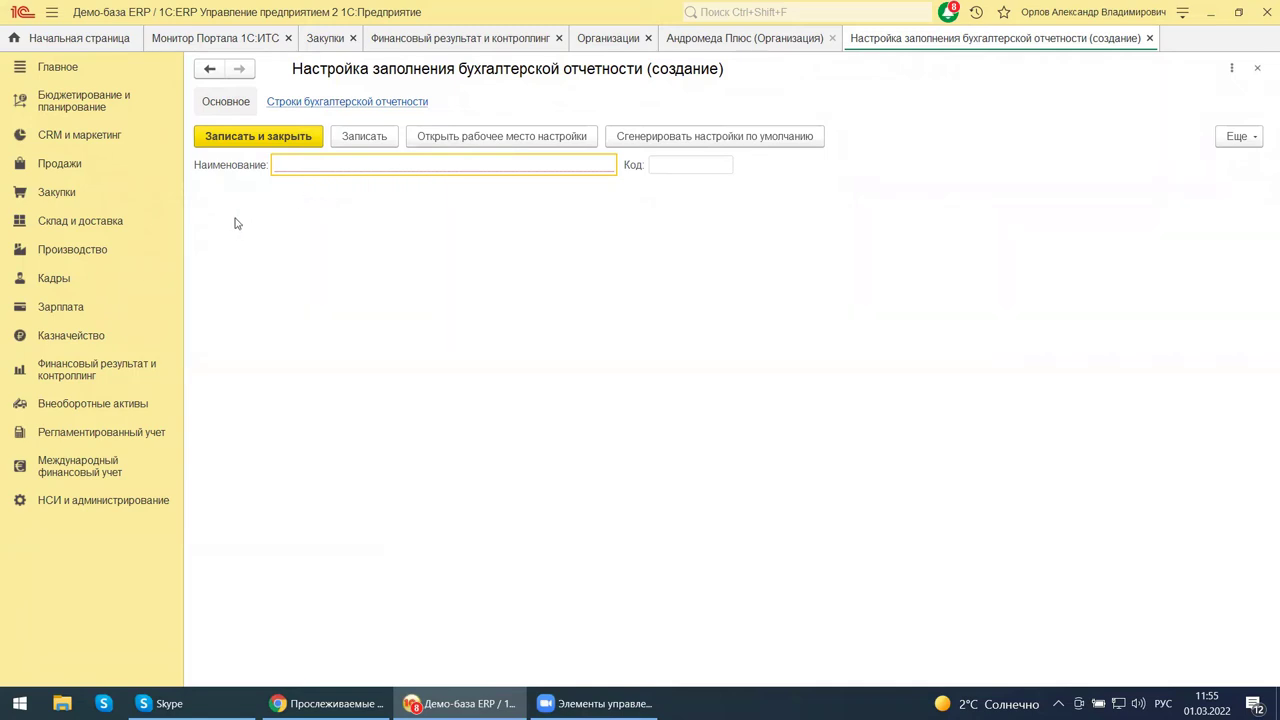
{"action": "left_click", "coordinate": [1260, 69]}
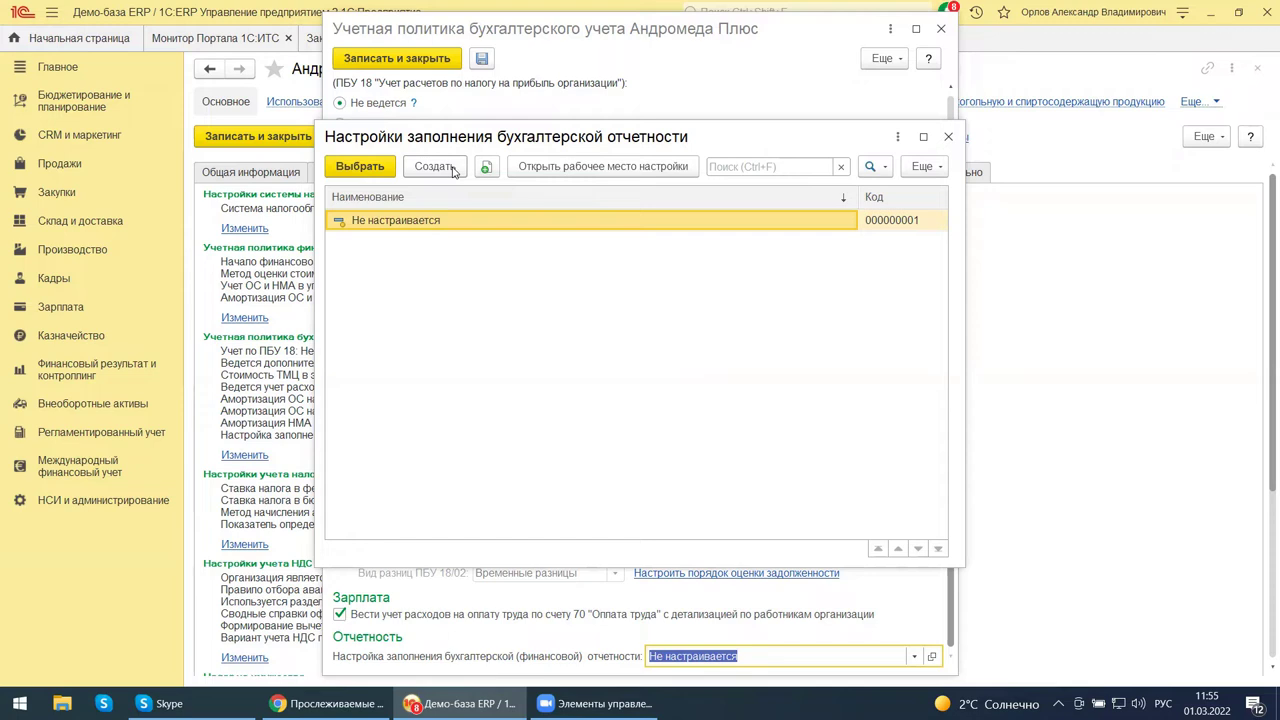
{"action": "left_click", "coordinate": [949, 138]}
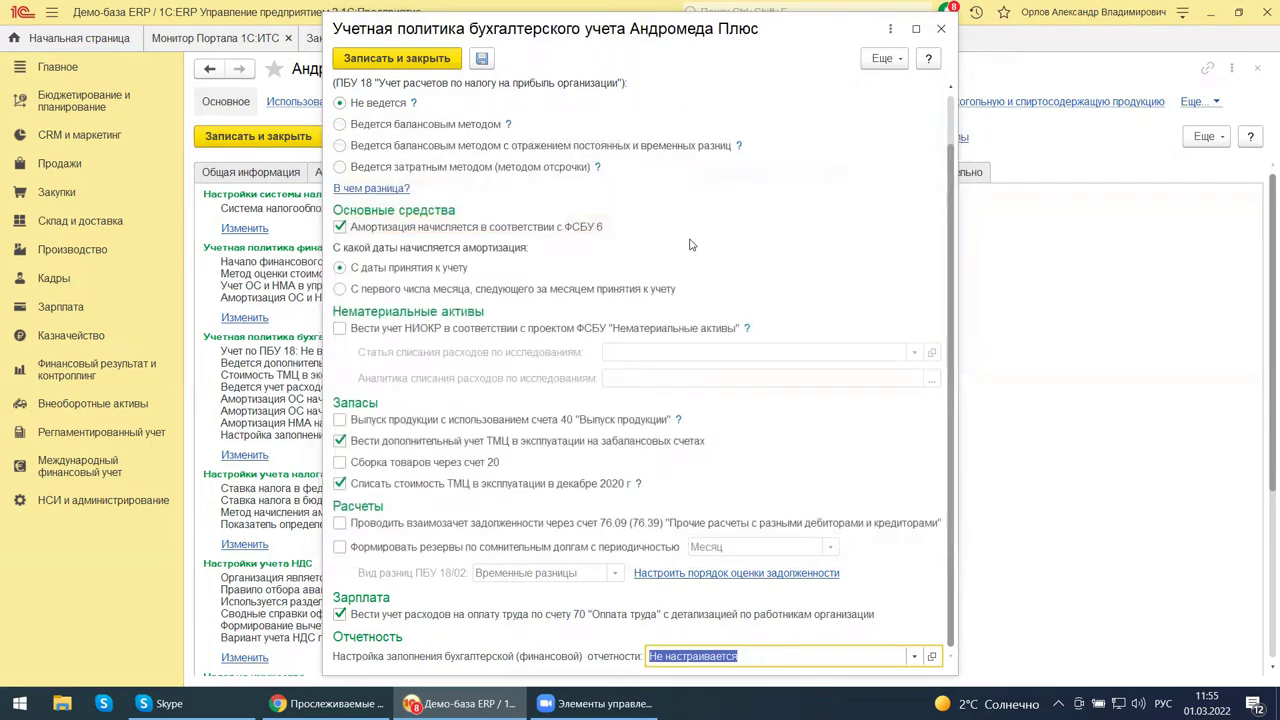
{"action": "scroll", "coordinate": [679, 388], "scroll_direction": "up", "scroll_amount": 2}
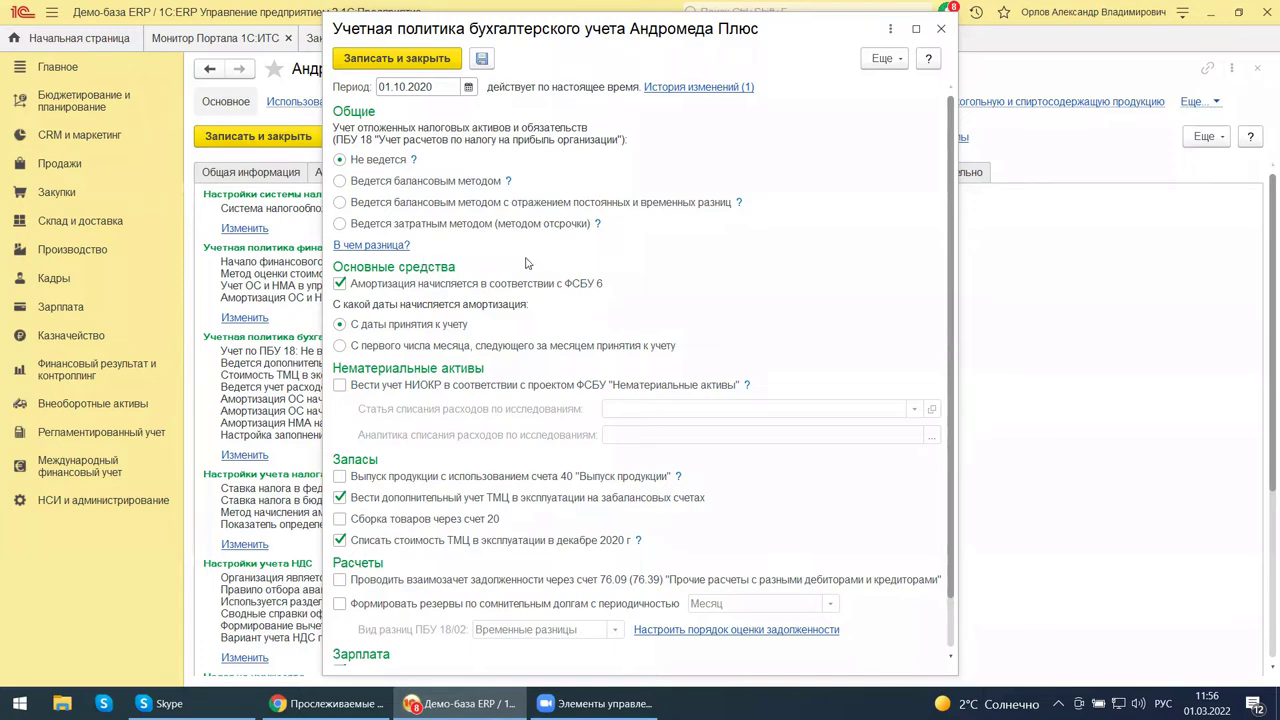
{"action": "left_click", "coordinate": [940, 28]}
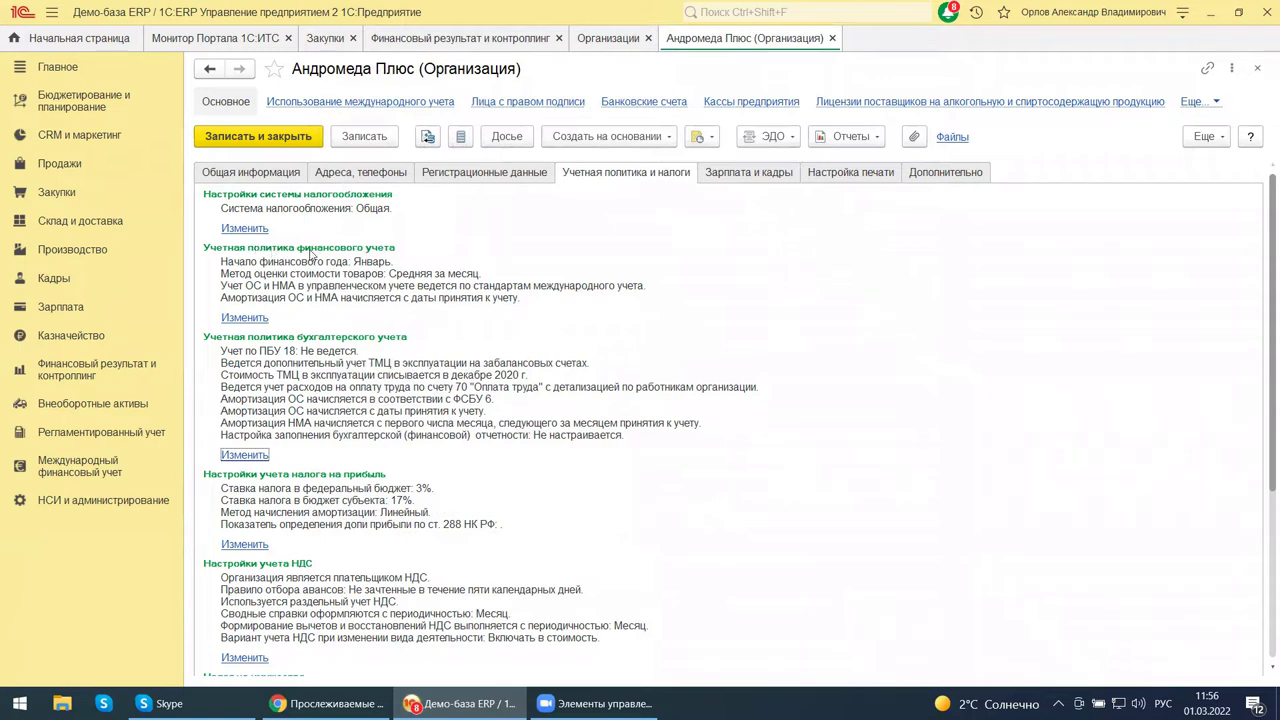
Try the "По ПБУ 6/01 и 14/2007" option for non-current assets in the financial accounting policy, read its hint, and close without saving.
{"action": "left_click", "coordinate": [246, 320]}
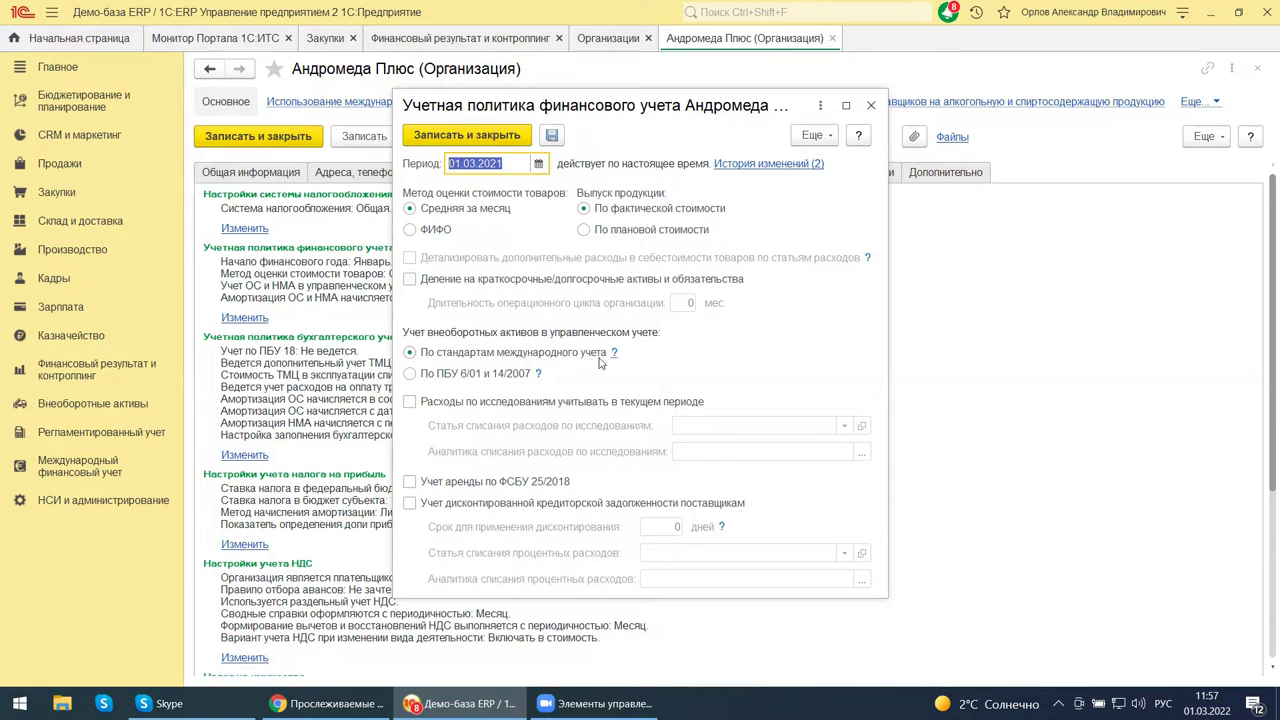
{"action": "left_click", "coordinate": [410, 374]}
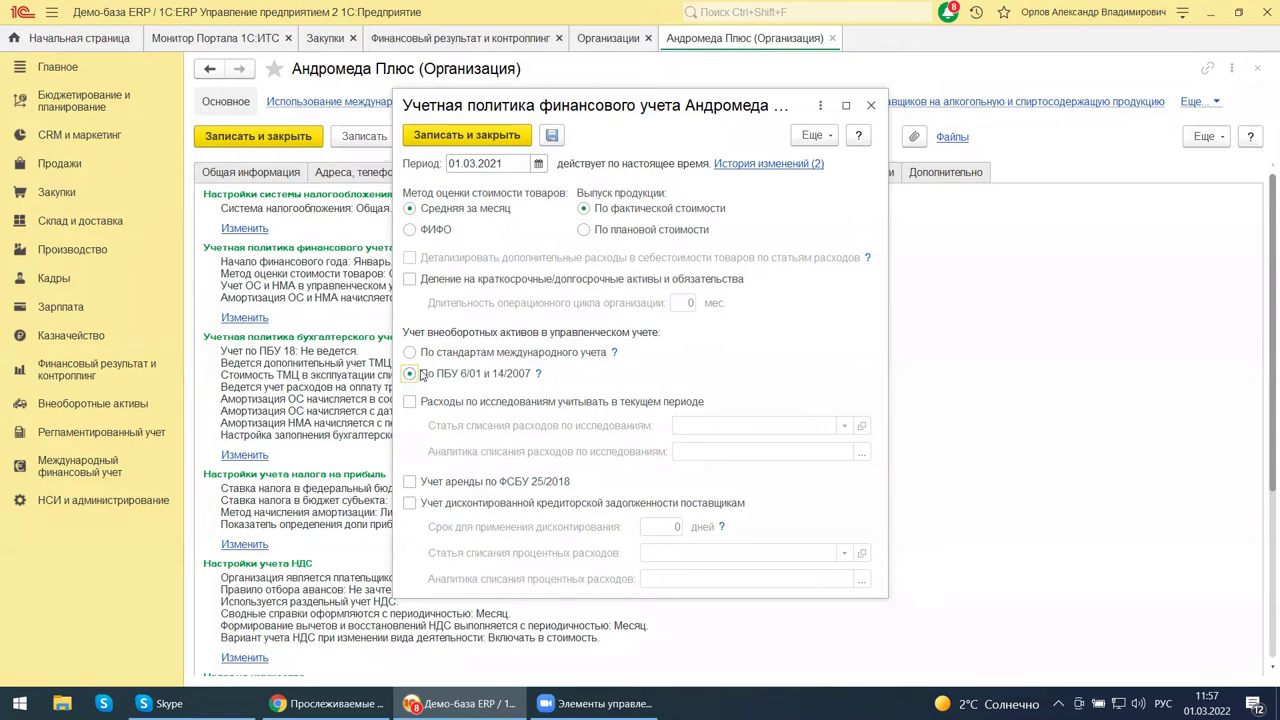
{"action": "left_click", "coordinate": [539, 374]}
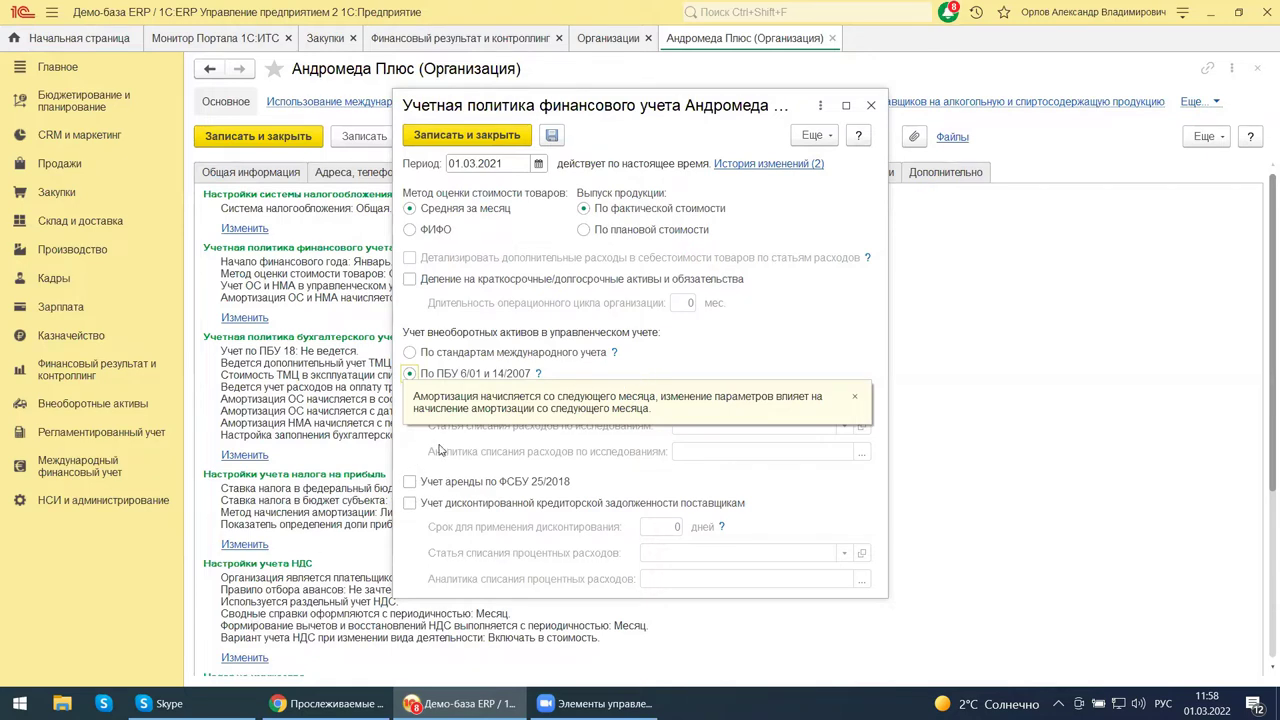
{"action": "left_click", "coordinate": [855, 397]}
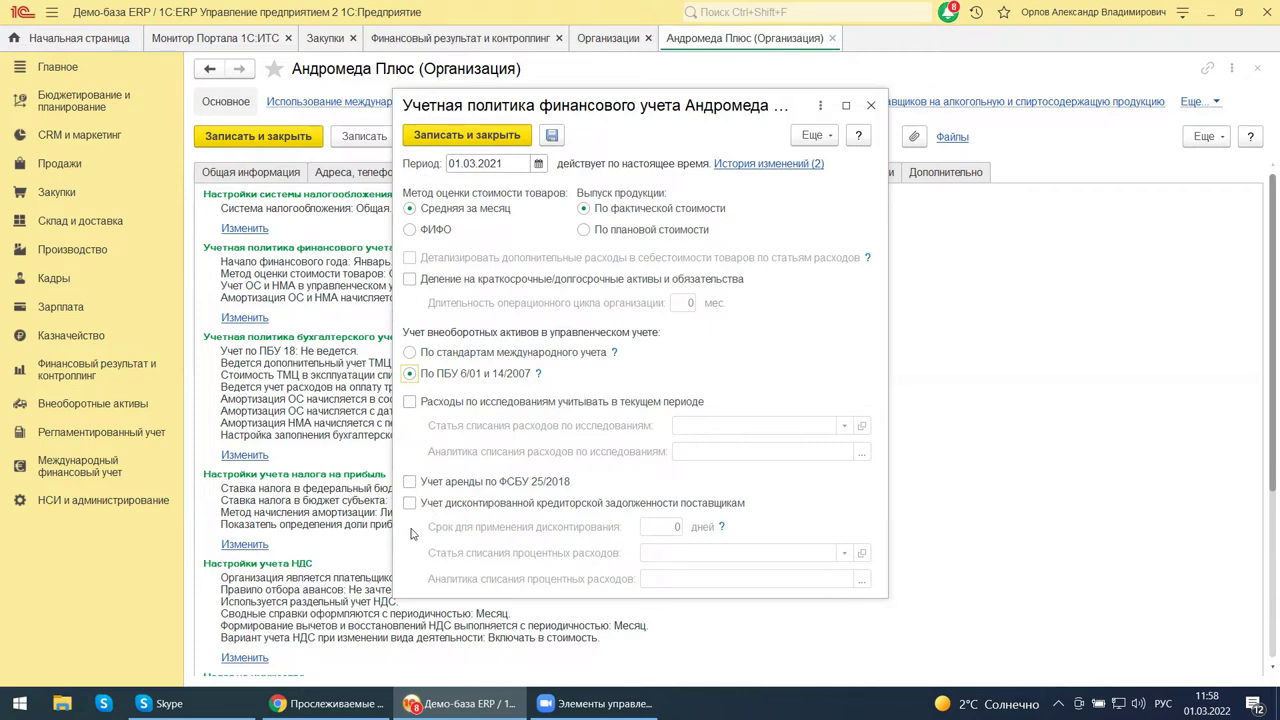
{"action": "left_click", "coordinate": [871, 106]}
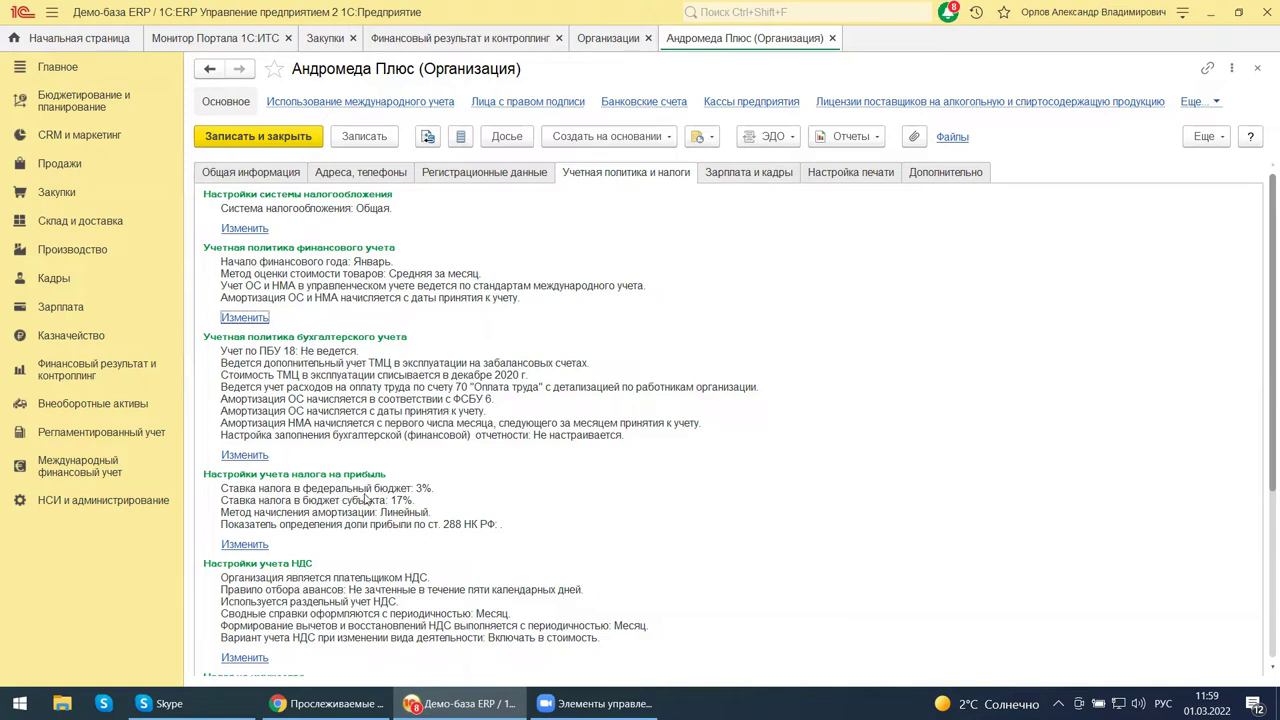
Open the organization's VAT accounting settings and examine the separate accounting and VAT write-off options.
{"action": "scroll", "coordinate": [367, 492], "scroll_direction": "down", "scroll_amount": 3}
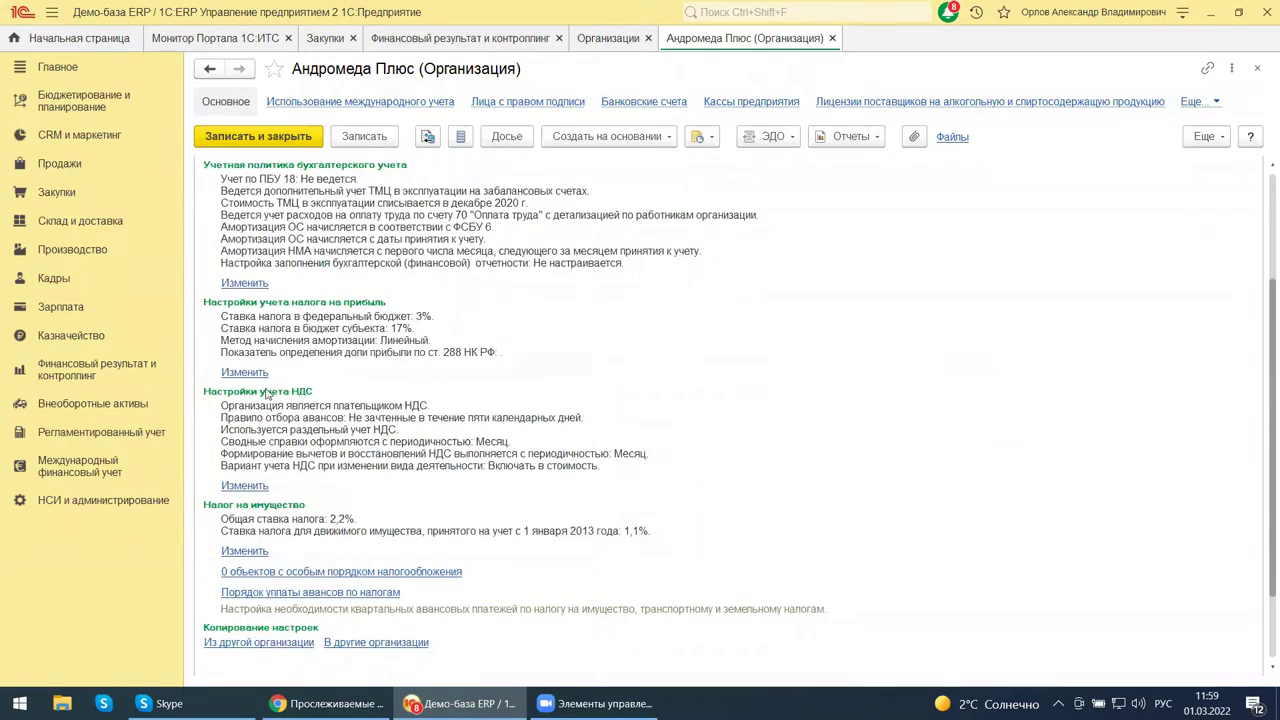
{"action": "left_click", "coordinate": [250, 487]}
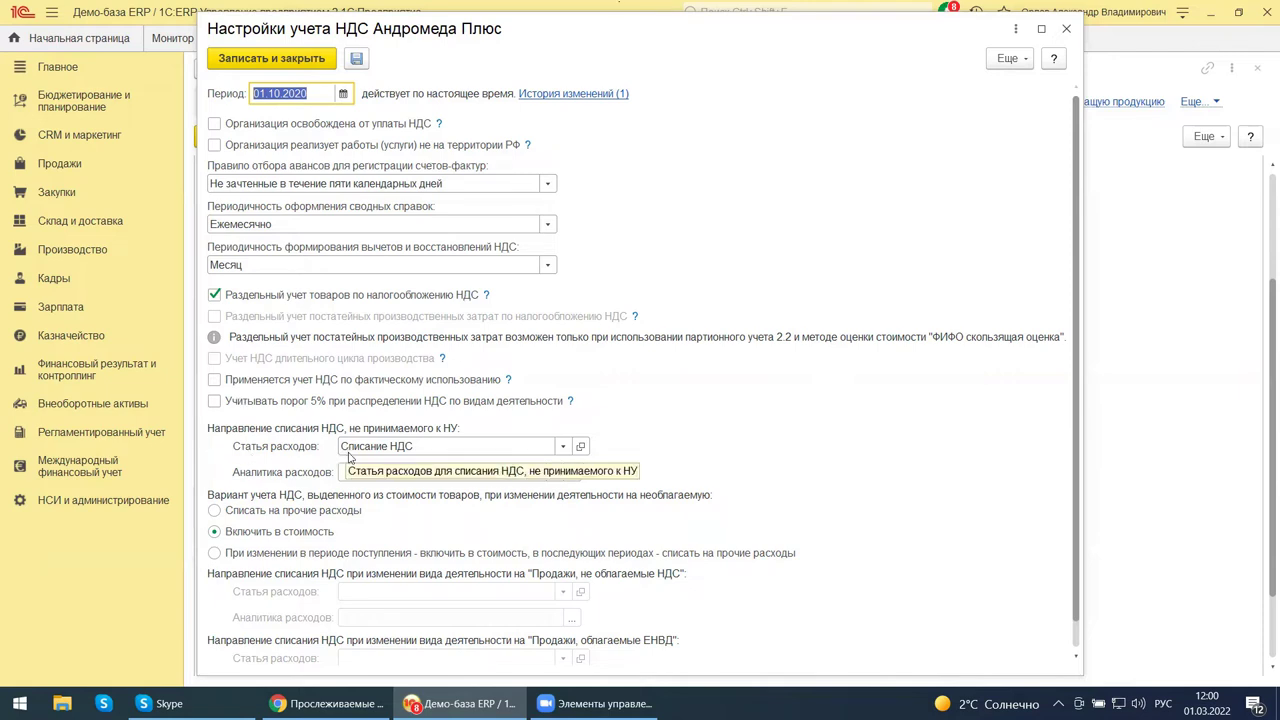
{"action": "scroll", "coordinate": [350, 460], "scroll_direction": "down", "scroll_amount": 1}
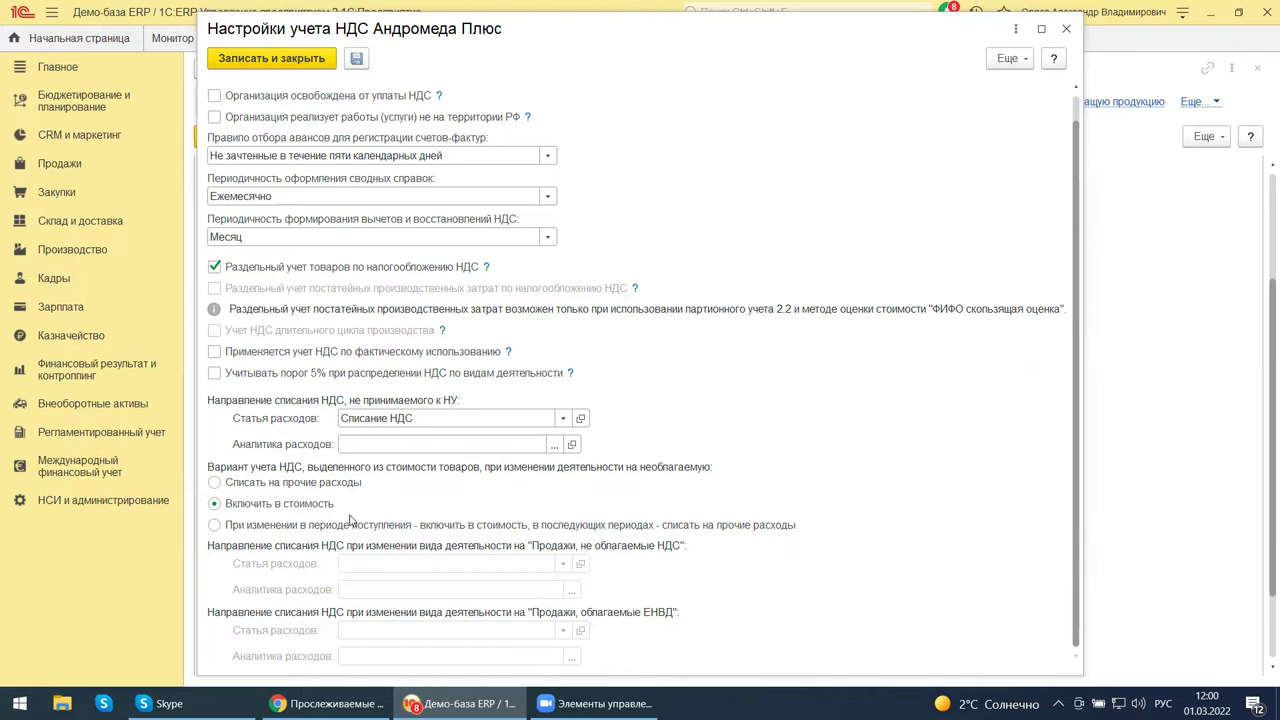
Review the remaining VAT accounting settings of Андромеда Плюс, and save and close them.
{"action": "scroll", "coordinate": [603, 652], "scroll_direction": "up", "scroll_amount": 1}
{"action": "scroll", "coordinate": [603, 652], "scroll_direction": "down", "scroll_amount": 1}
{"action": "left_click", "coordinate": [271, 58]}
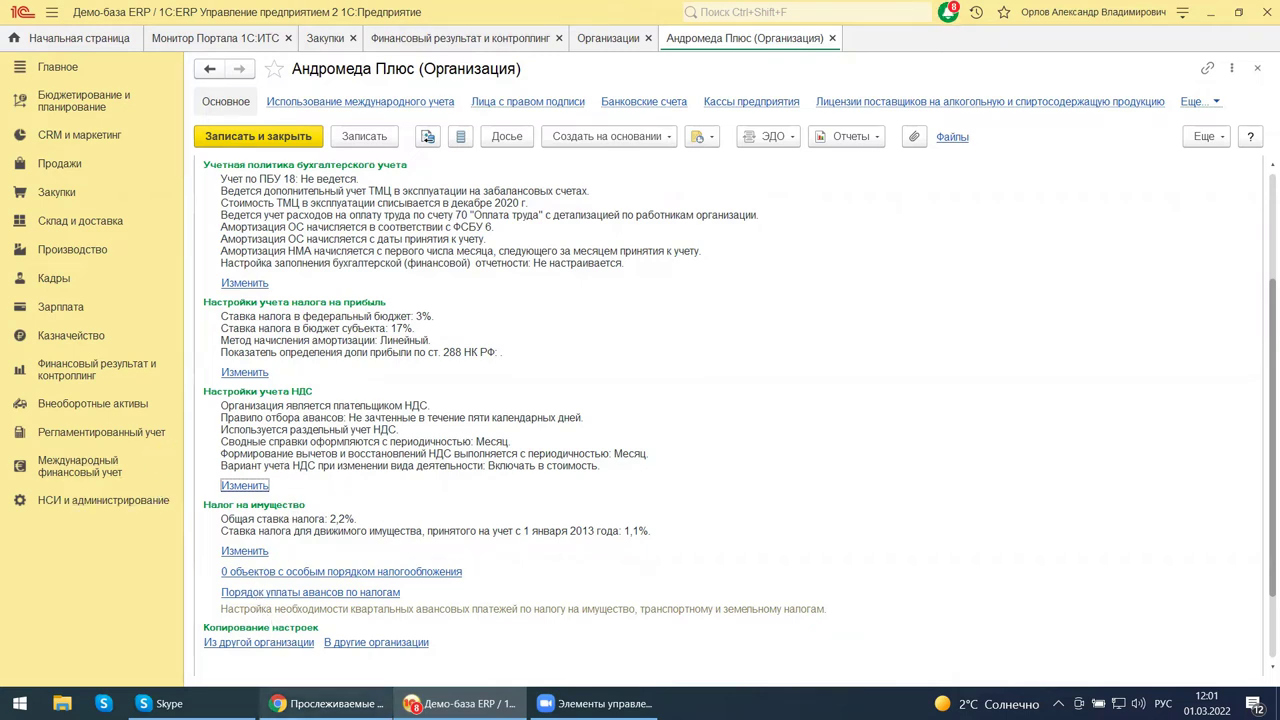
Switch to the Прослеживаемые товары presentation in Chrome and view slides 25 to 29 on accounting policy and ФСБУ 26/2020 capital investments.
{"action": "mouse_move", "coordinate": [328, 703]}
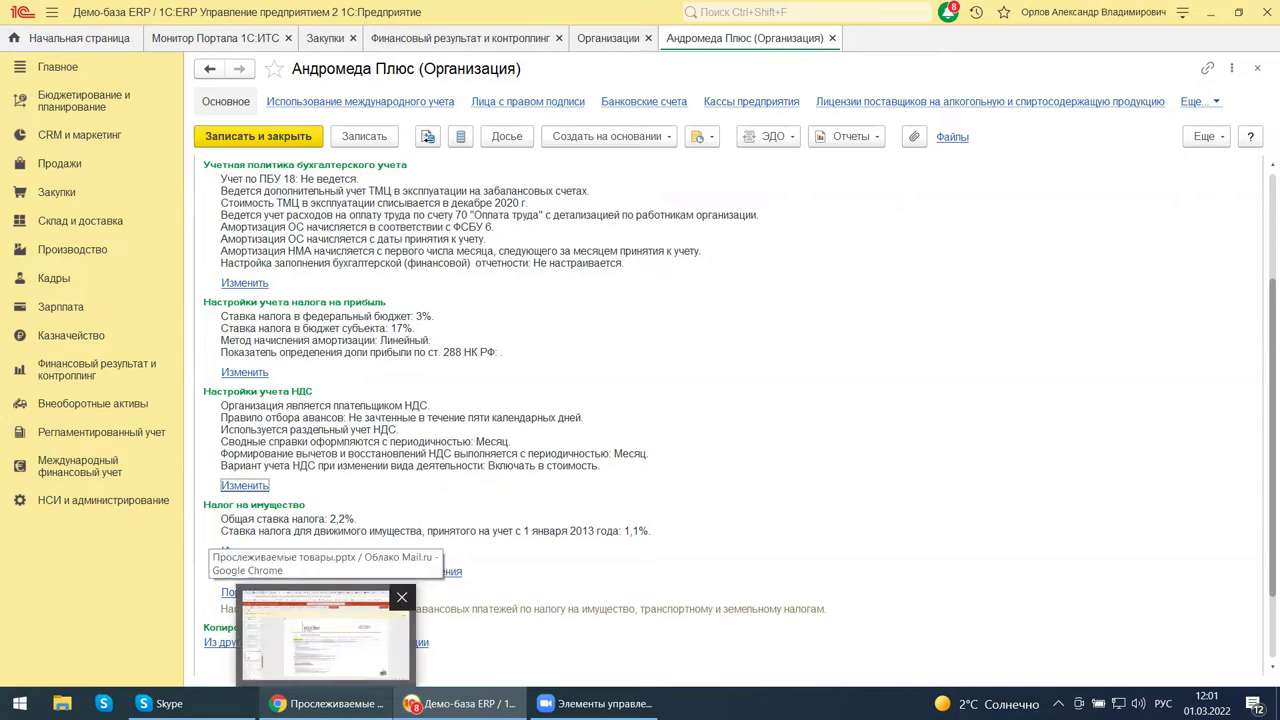
{"action": "left_click", "coordinate": [328, 703]}
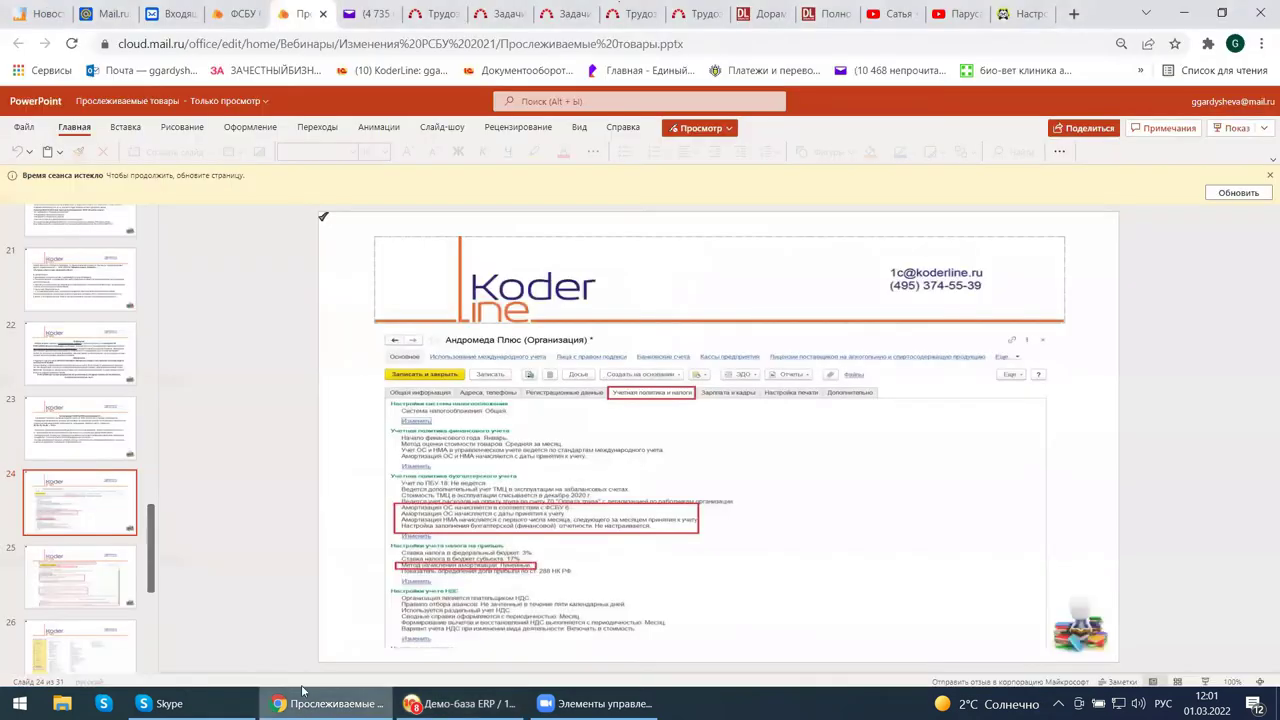
{"action": "left_click", "coordinate": [72, 600]}
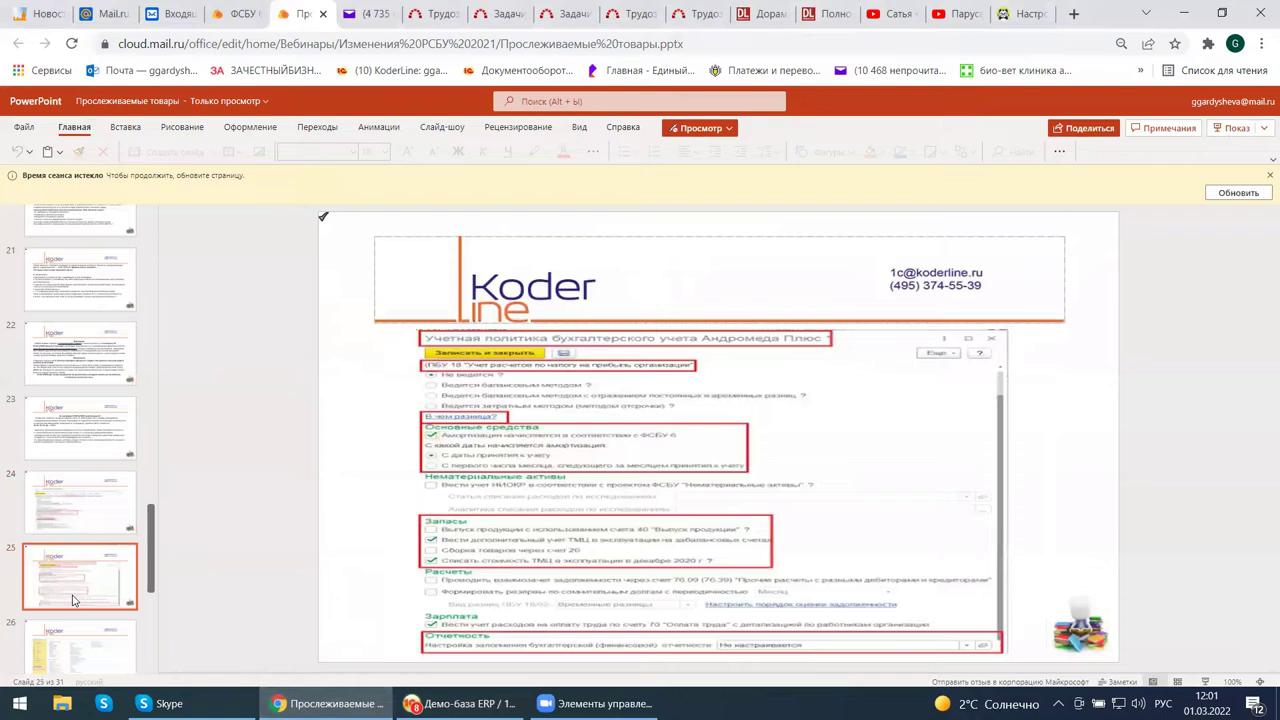
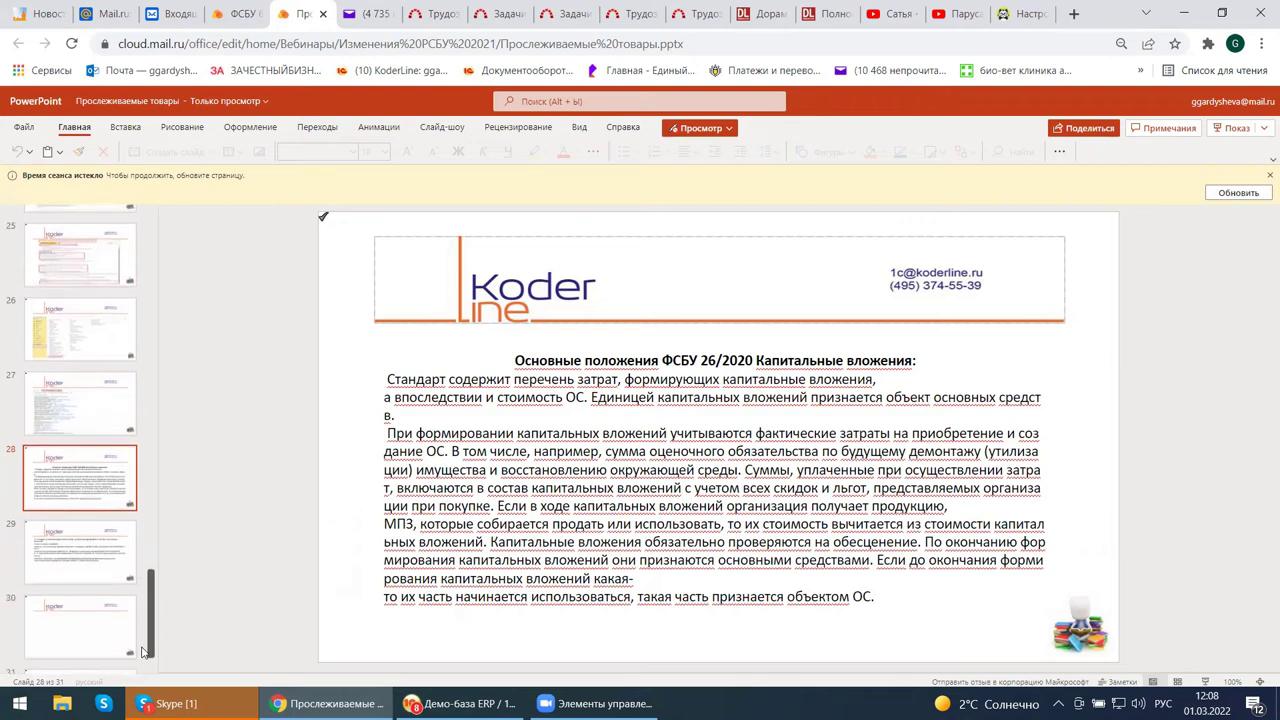
{"action": "left_click", "coordinate": [80, 528]}
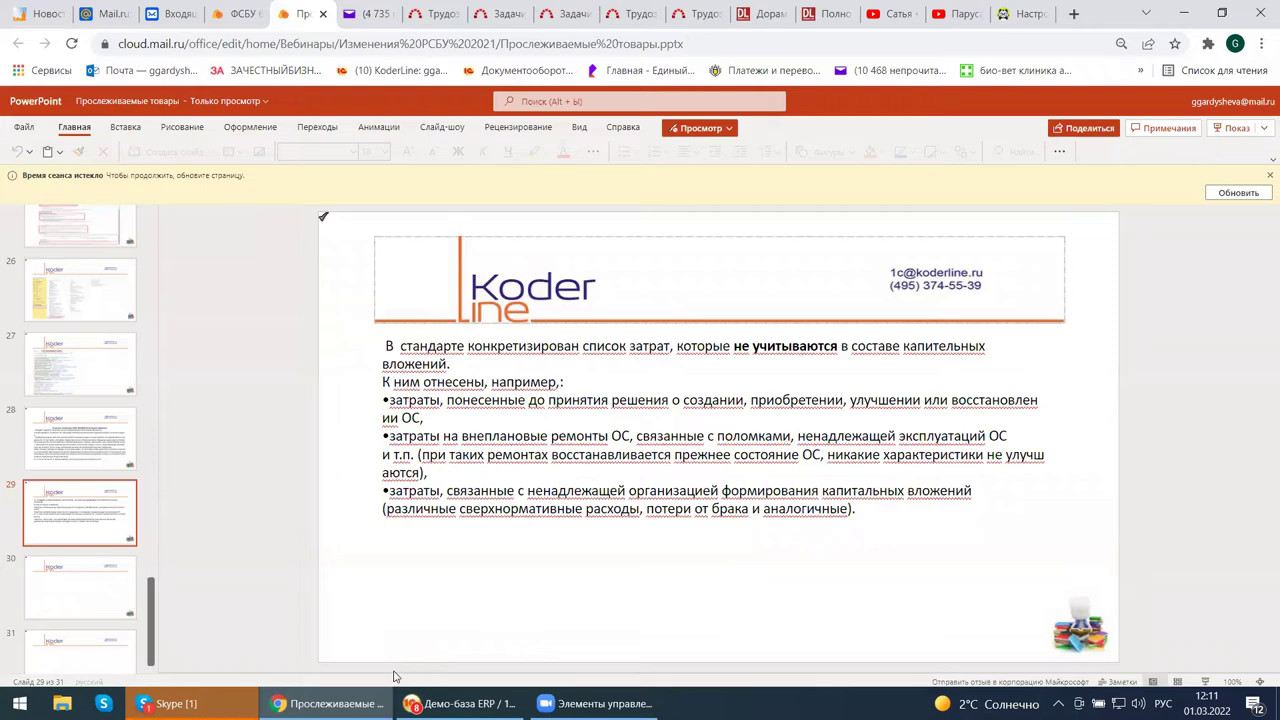
Switch back to 1C:ERP and open the Регламентированный учет settings from the master data and administration section.
{"action": "left_click", "coordinate": [455, 703]}
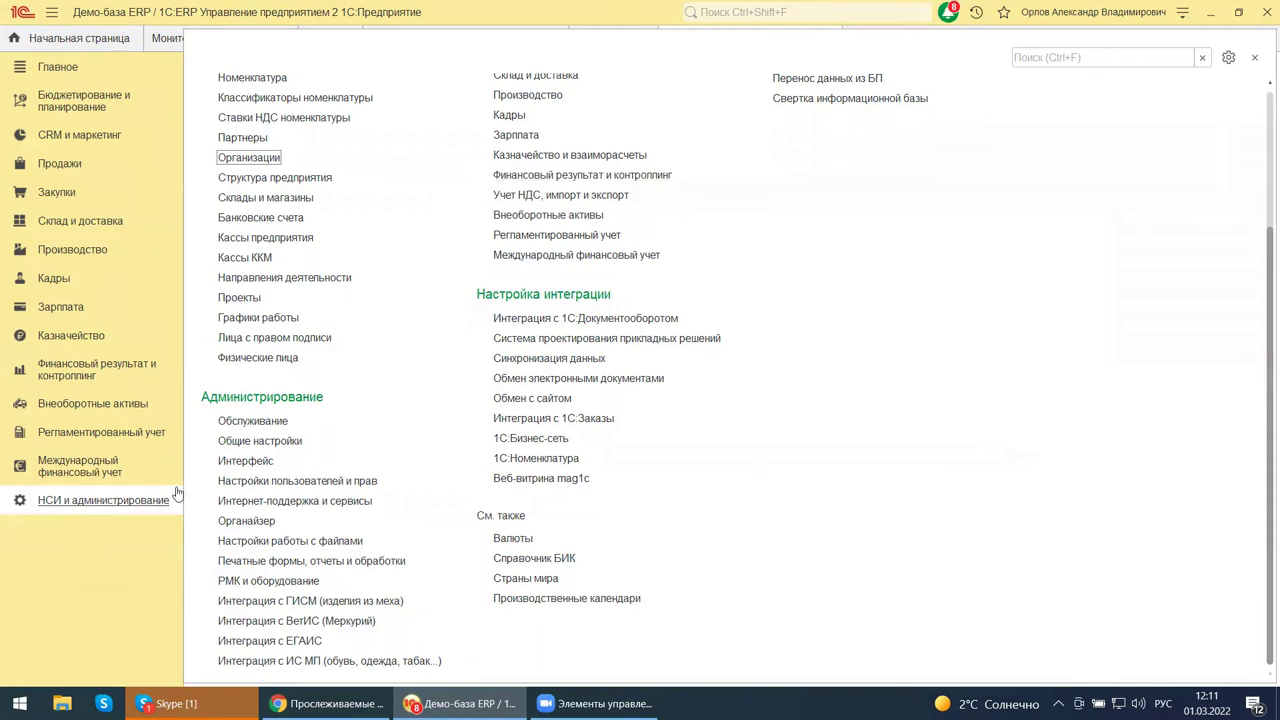
{"action": "left_click", "coordinate": [510, 178]}
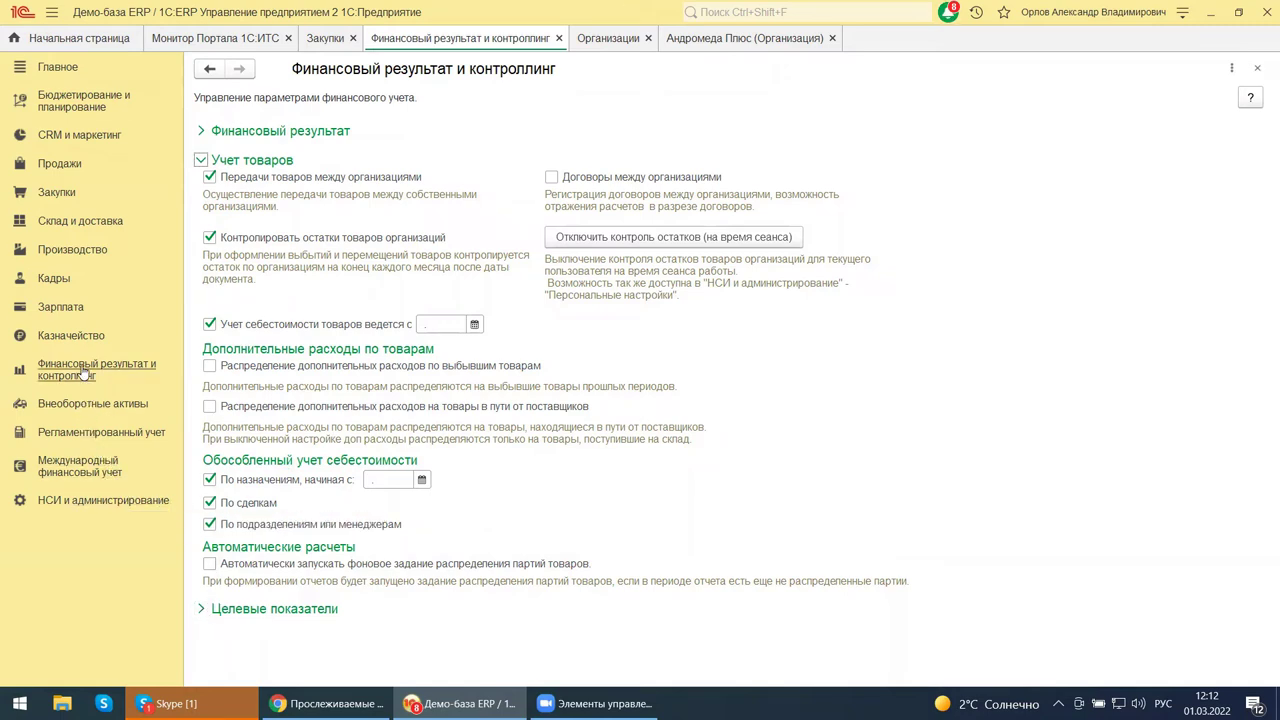
{"action": "left_click", "coordinate": [85, 432]}
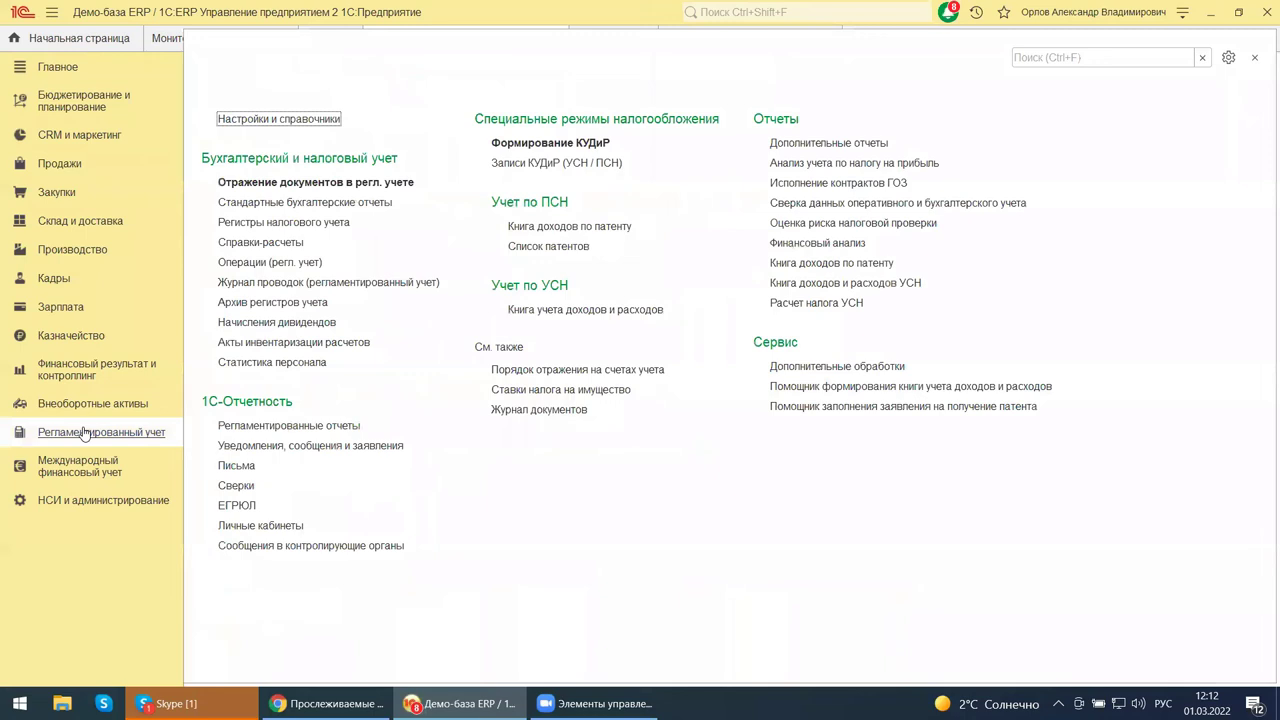
{"action": "left_click", "coordinate": [92, 502]}
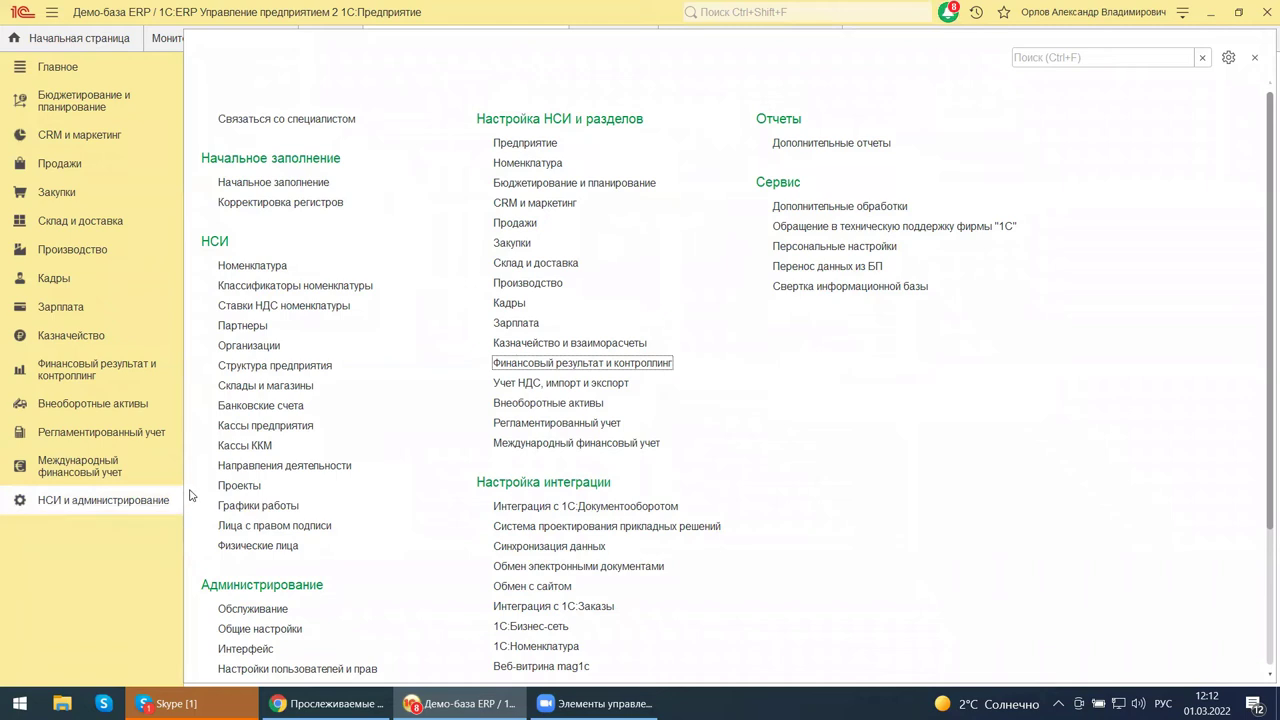
{"action": "left_click", "coordinate": [497, 423]}
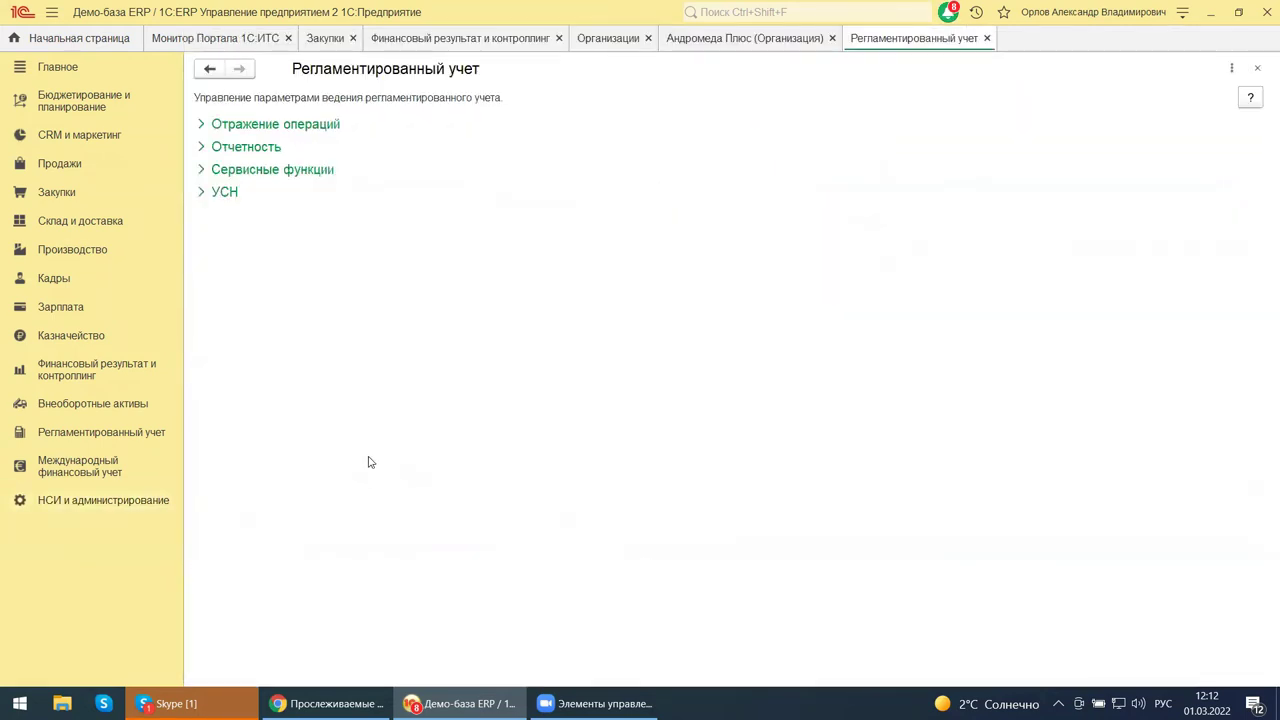
Examine the Отражение операций and Отчетность settings, including the available formats for saving accounting registers, keeping the PDF format.
{"action": "left_click", "coordinate": [201, 124]}
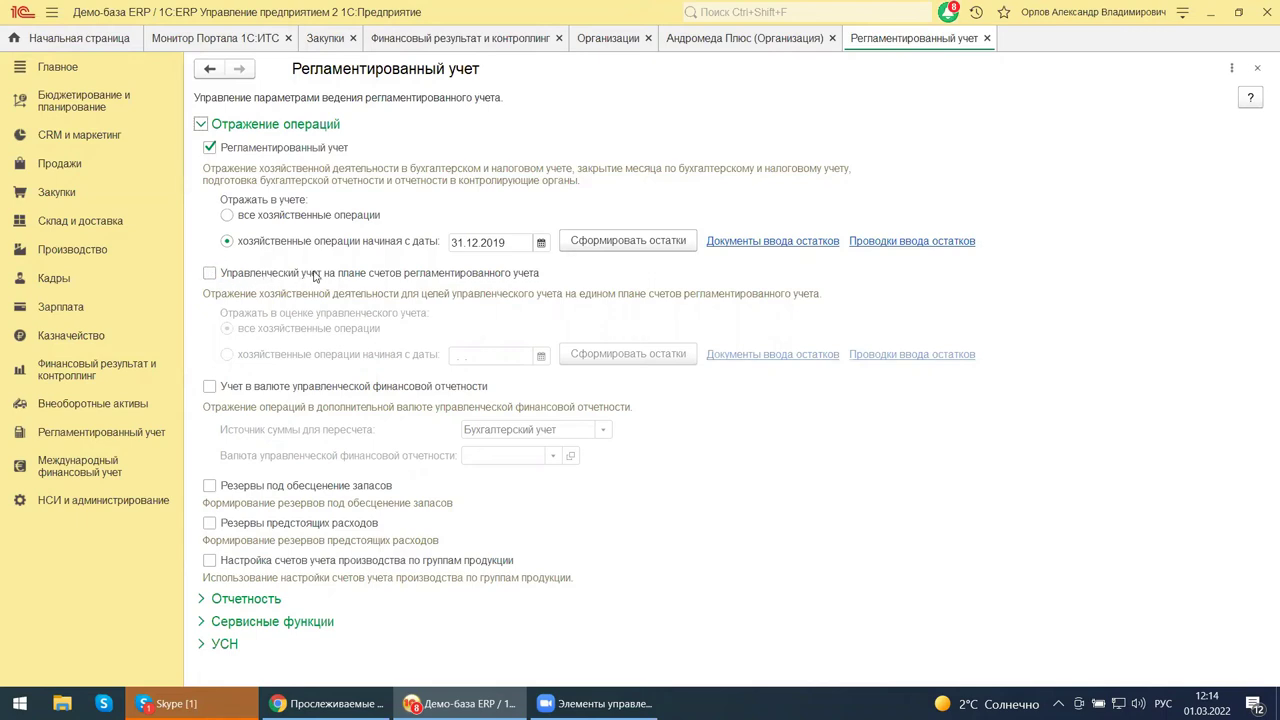
{"action": "left_click", "coordinate": [205, 273]}
{"action": "left_click", "coordinate": [236, 600]}
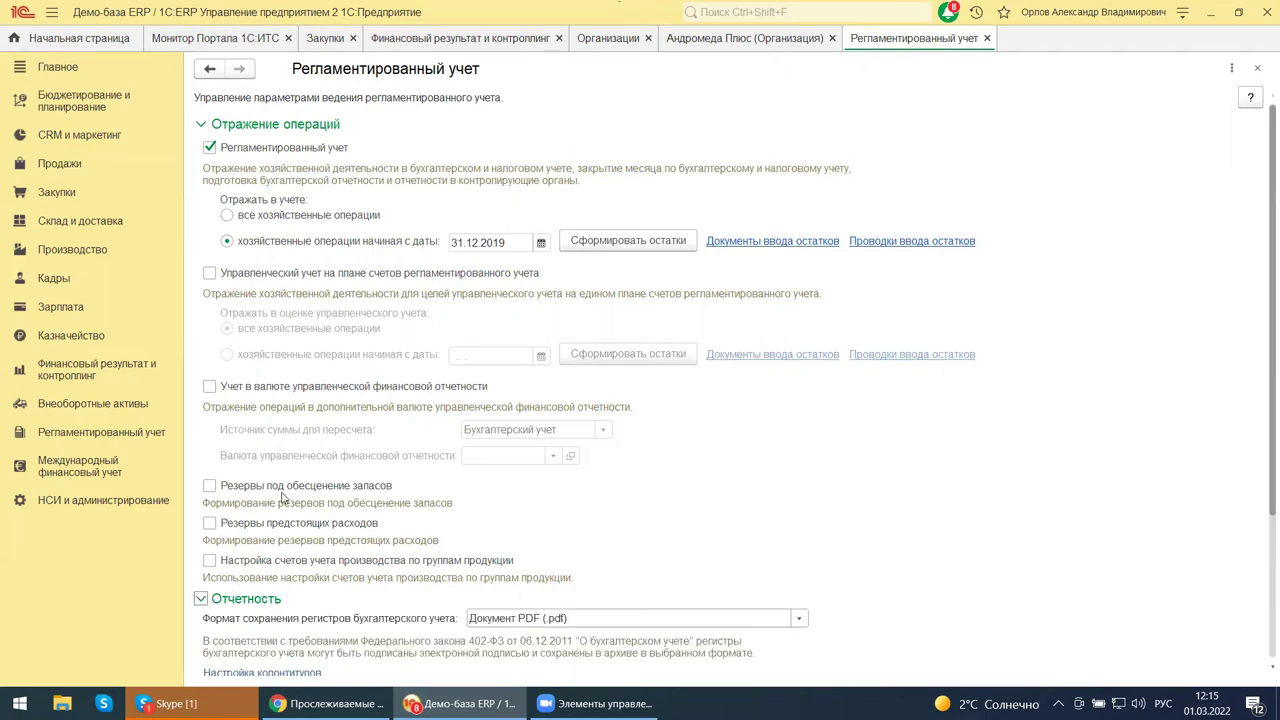
{"action": "scroll", "coordinate": [298, 444], "scroll_direction": "down", "scroll_amount": 5}
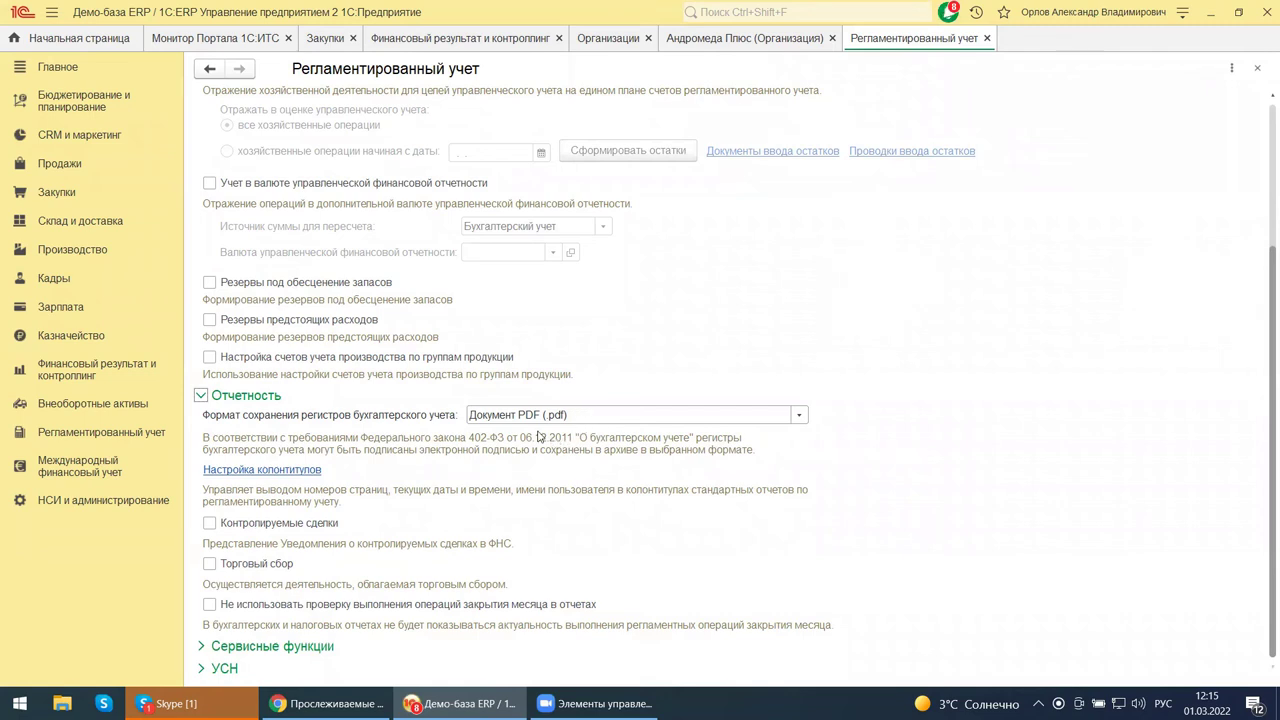
{"action": "left_click", "coordinate": [804, 417]}
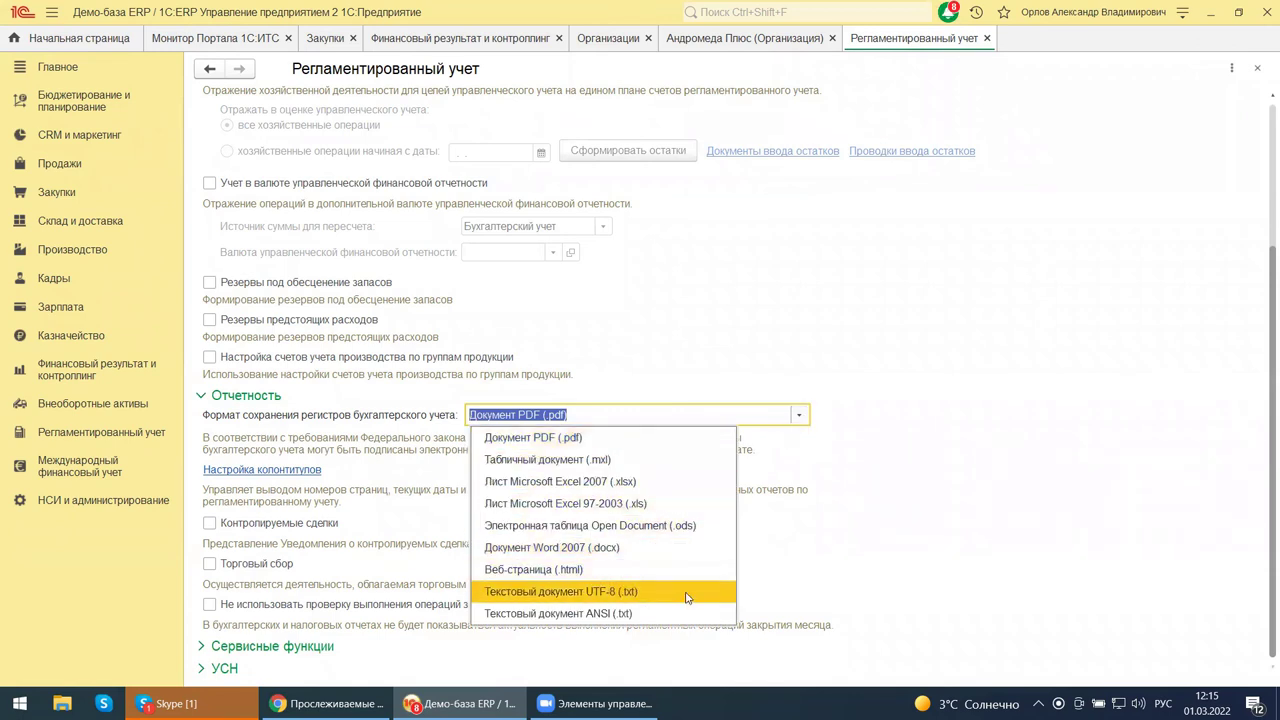
{"action": "left_click", "coordinate": [983, 369]}
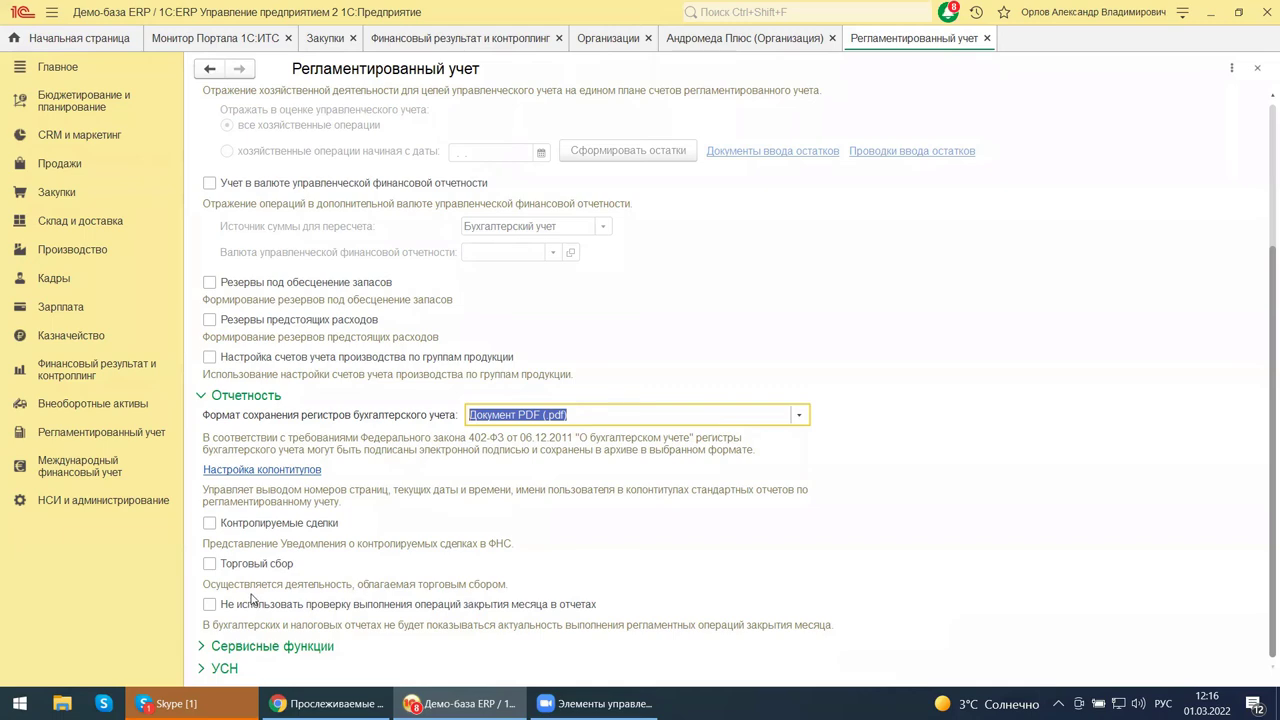
Expand the Сервисные функции and УСН groups and examine their manual posting, document checking and retail income recognition options.
{"action": "left_click", "coordinate": [220, 649]}
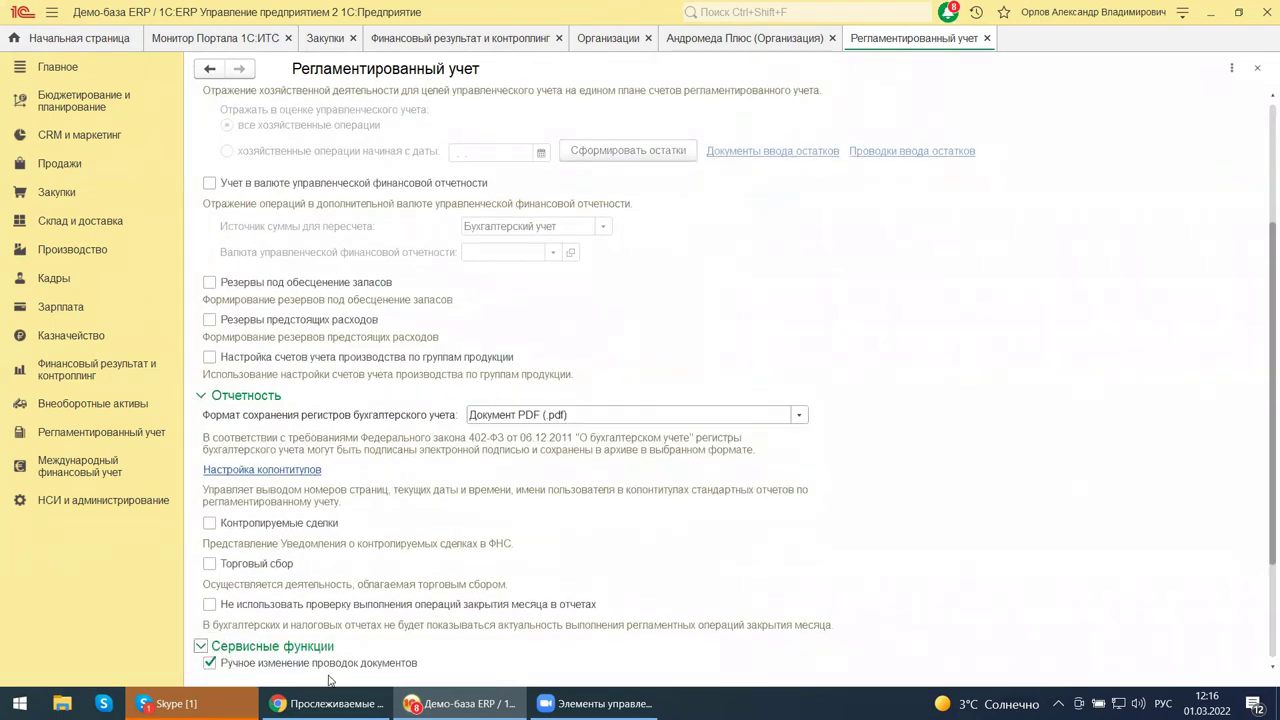
{"action": "scroll", "coordinate": [353, 590], "scroll_direction": "down", "scroll_amount": 3}
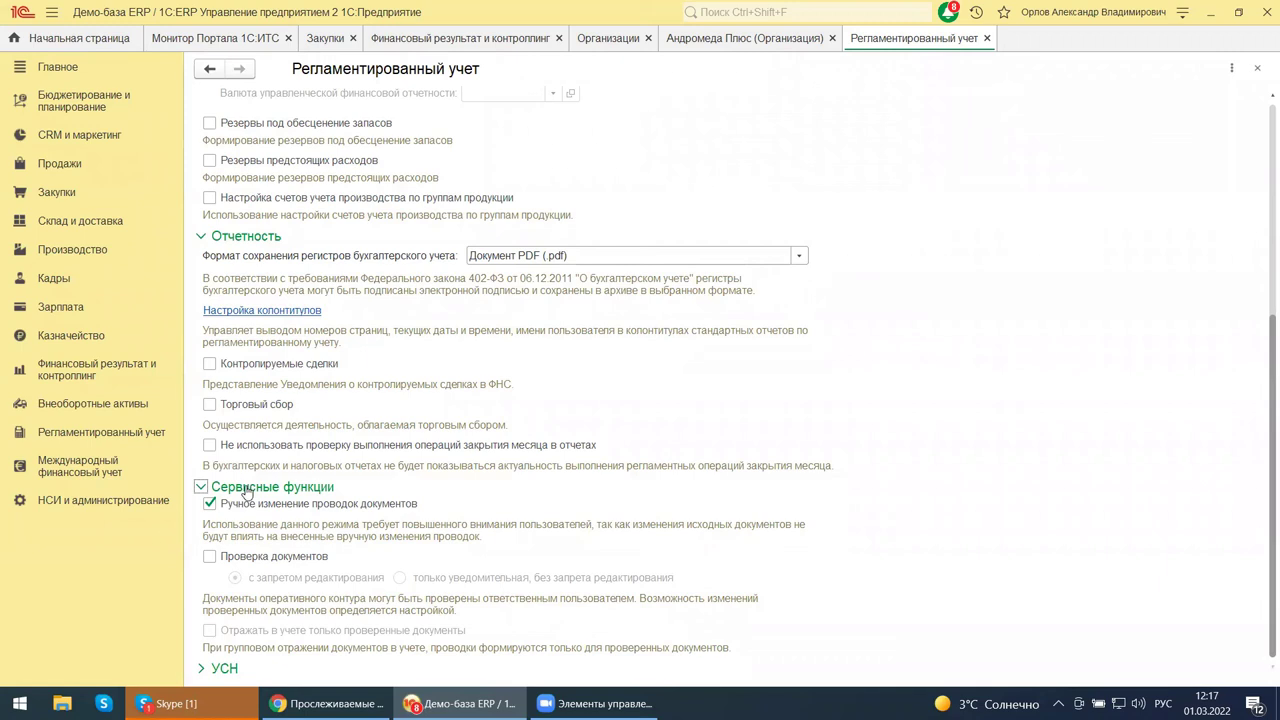
{"action": "left_click", "coordinate": [225, 669]}
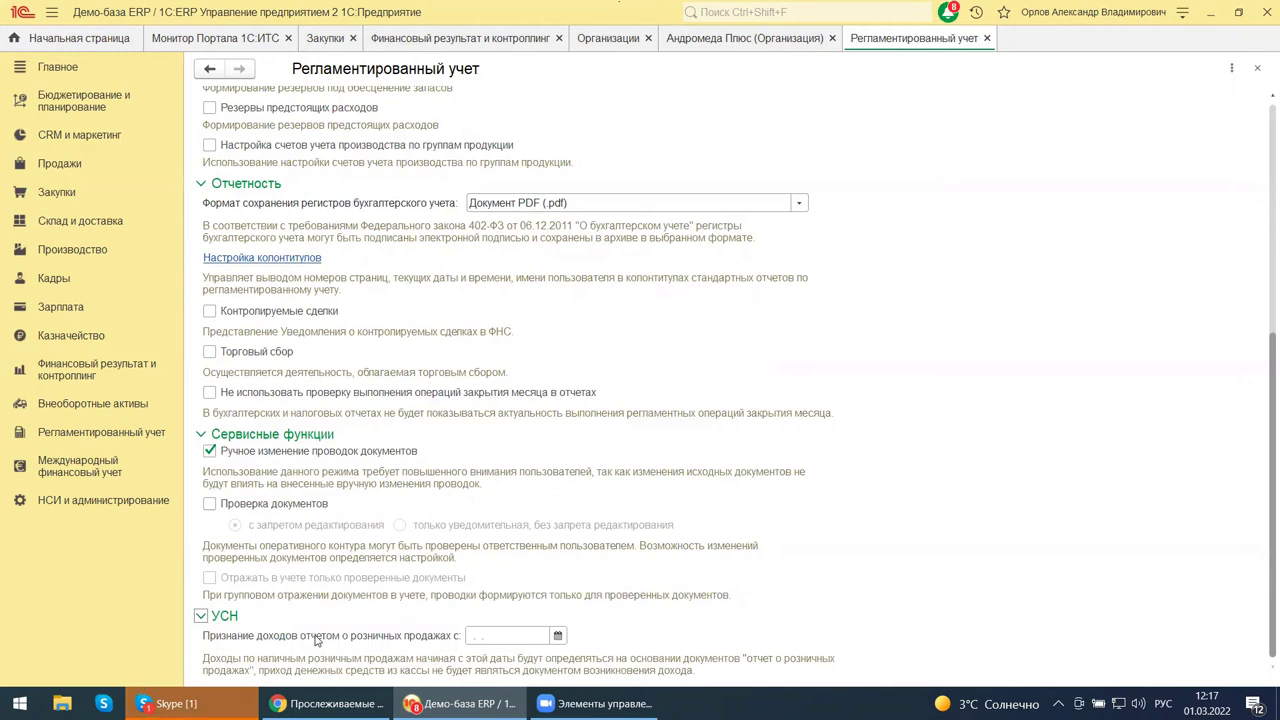
{"action": "scroll", "coordinate": [316, 640], "scroll_direction": "up", "scroll_amount": 2}
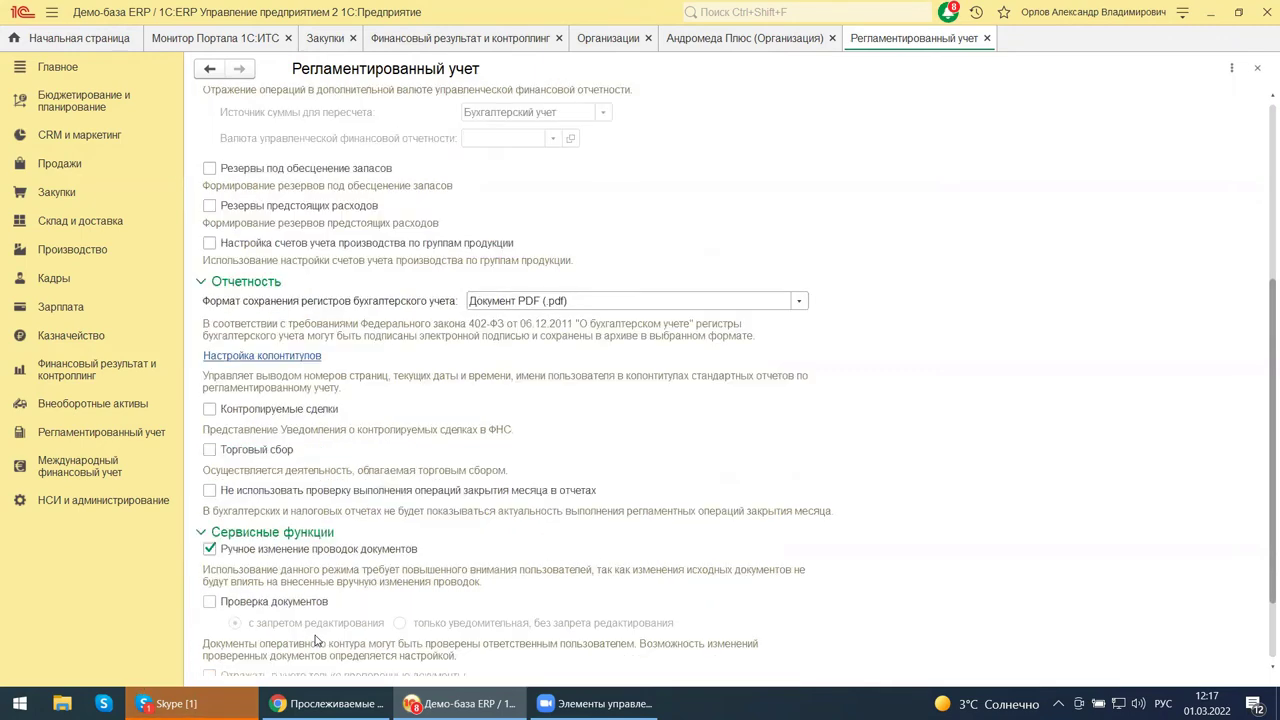
{"action": "scroll", "coordinate": [316, 640], "scroll_direction": "down", "scroll_amount": 2}
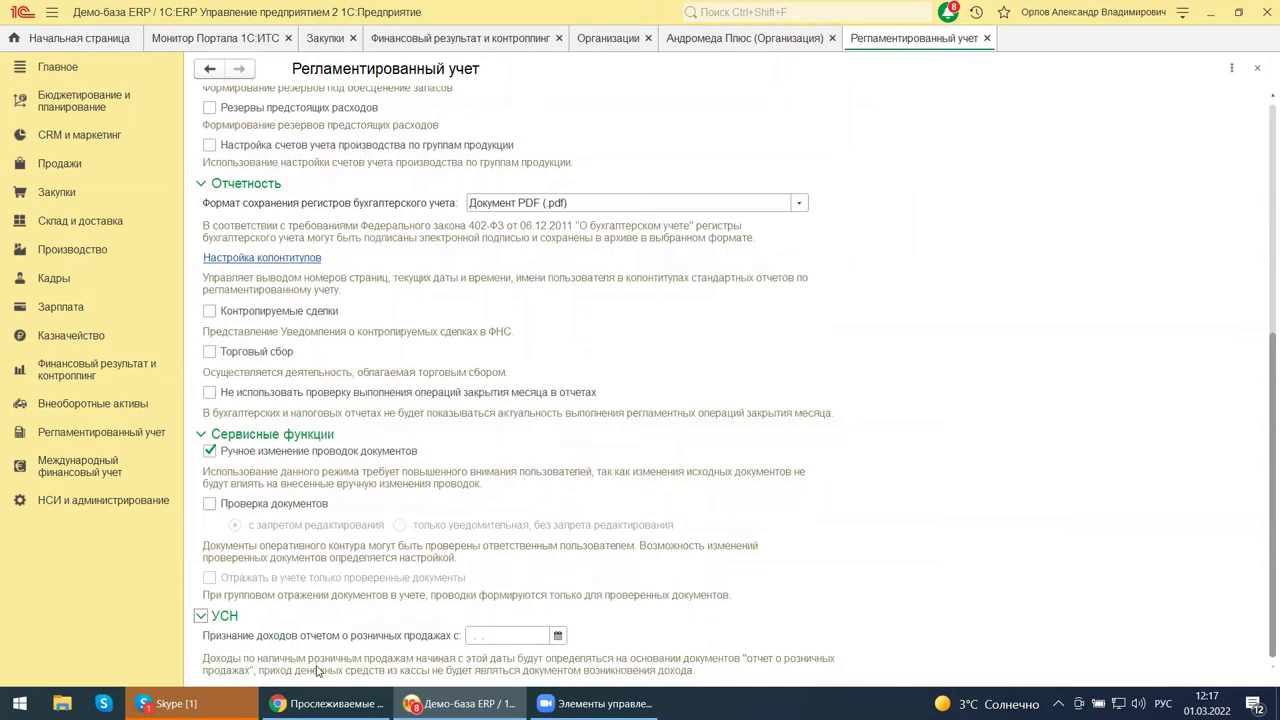
Close the Регламентированный учет and Финансовый результат и контроллинг settings and open the Закупки settings.
{"action": "left_click", "coordinate": [1258, 68]}
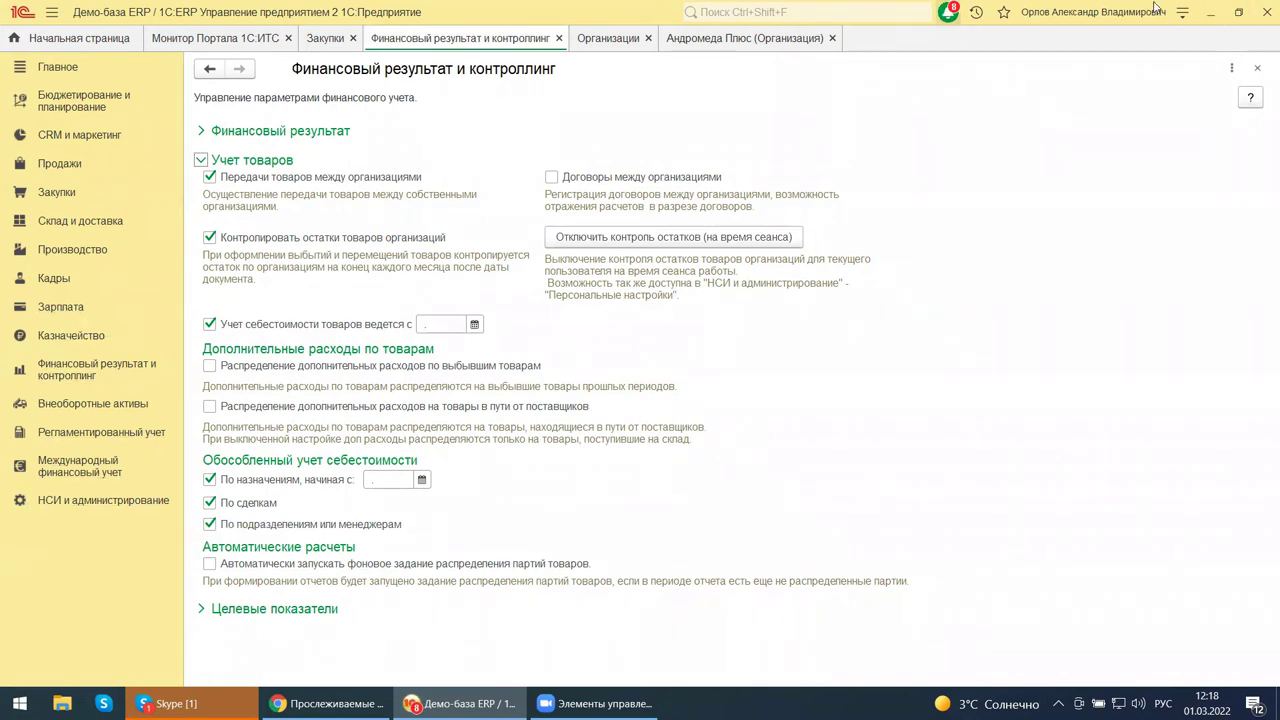
{"action": "left_click", "coordinate": [1257, 68]}
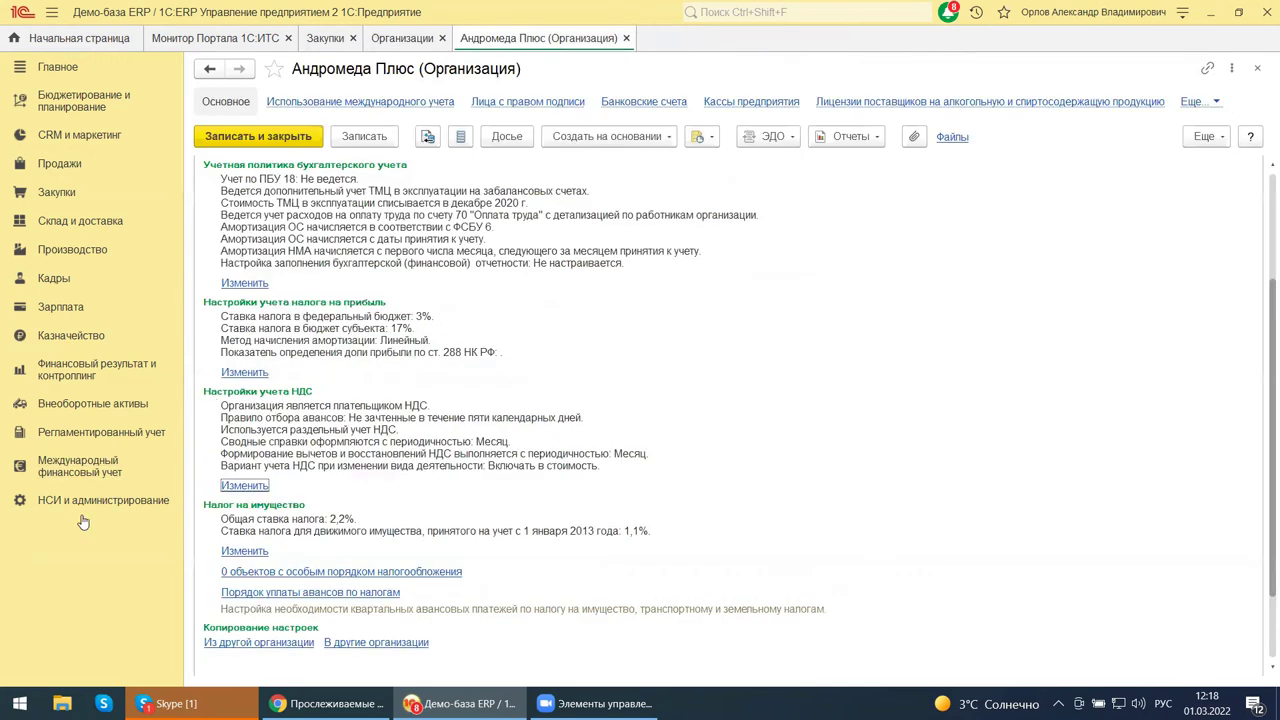
{"action": "left_click", "coordinate": [100, 501]}
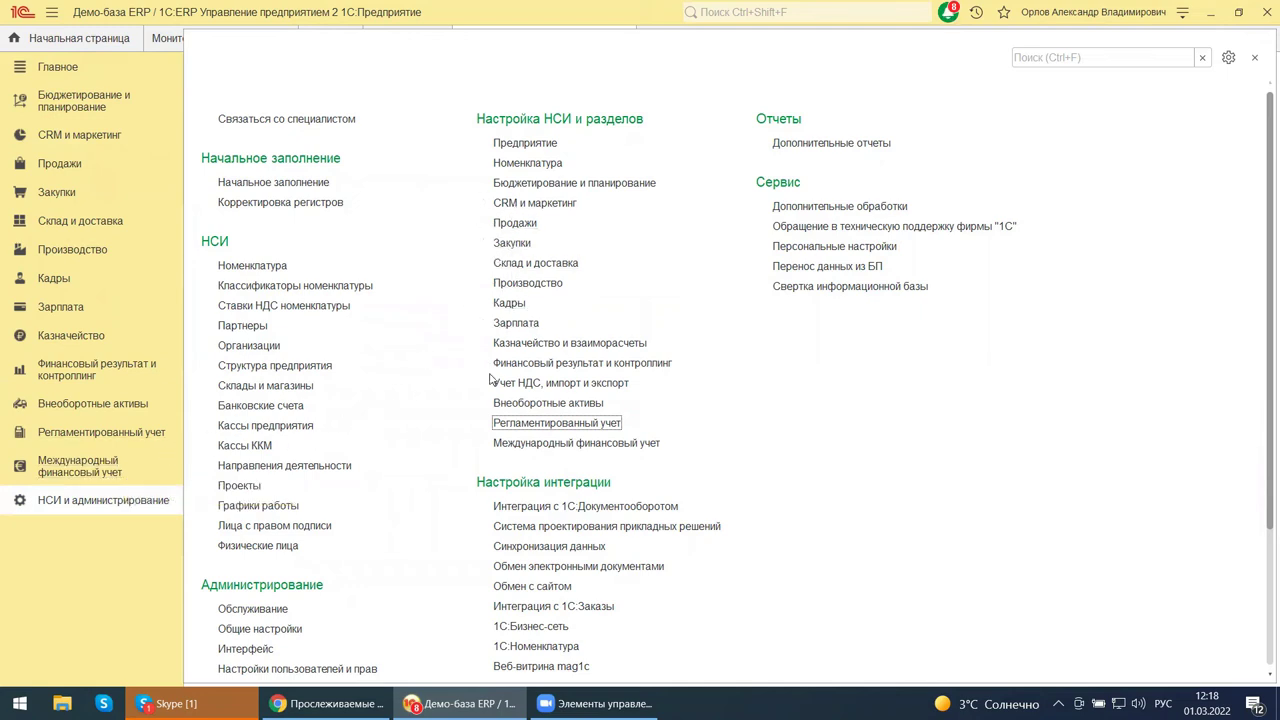
{"action": "left_click", "coordinate": [512, 243]}
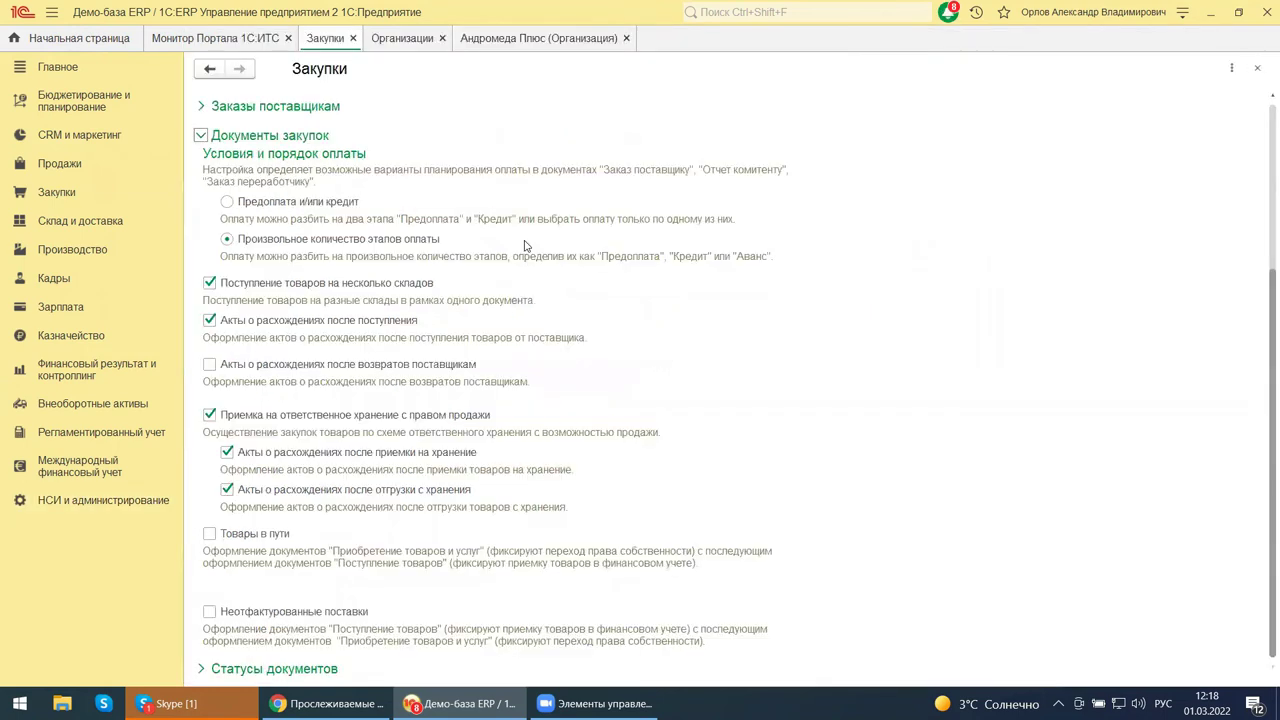